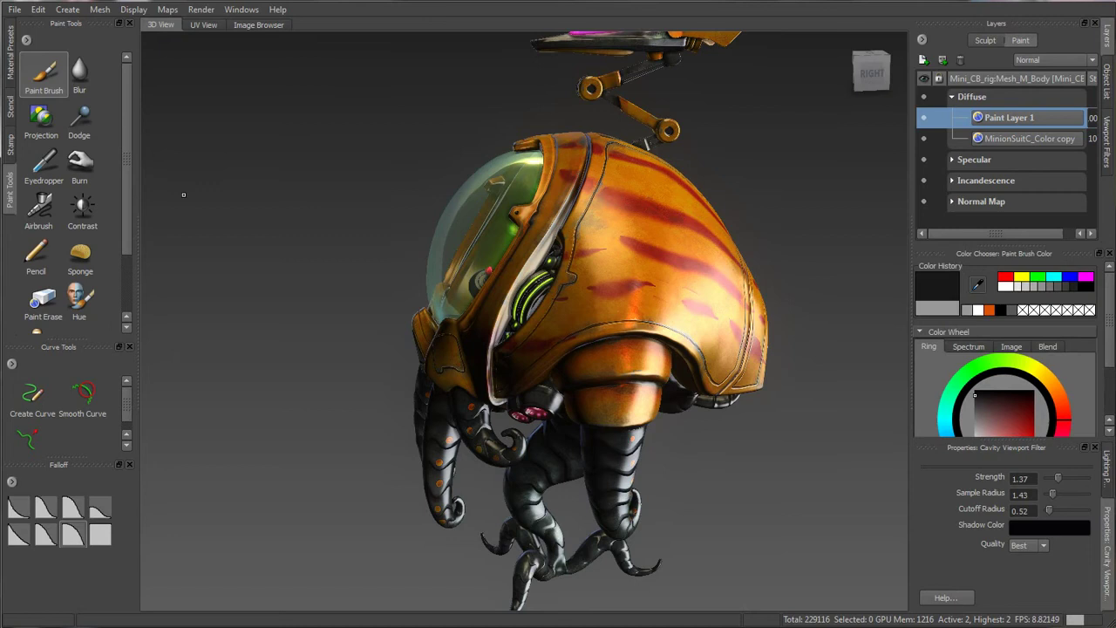
# - Zoom the viewport in and back out on the purple creature scene
pyautogui.scroll(-2, 128, 237)
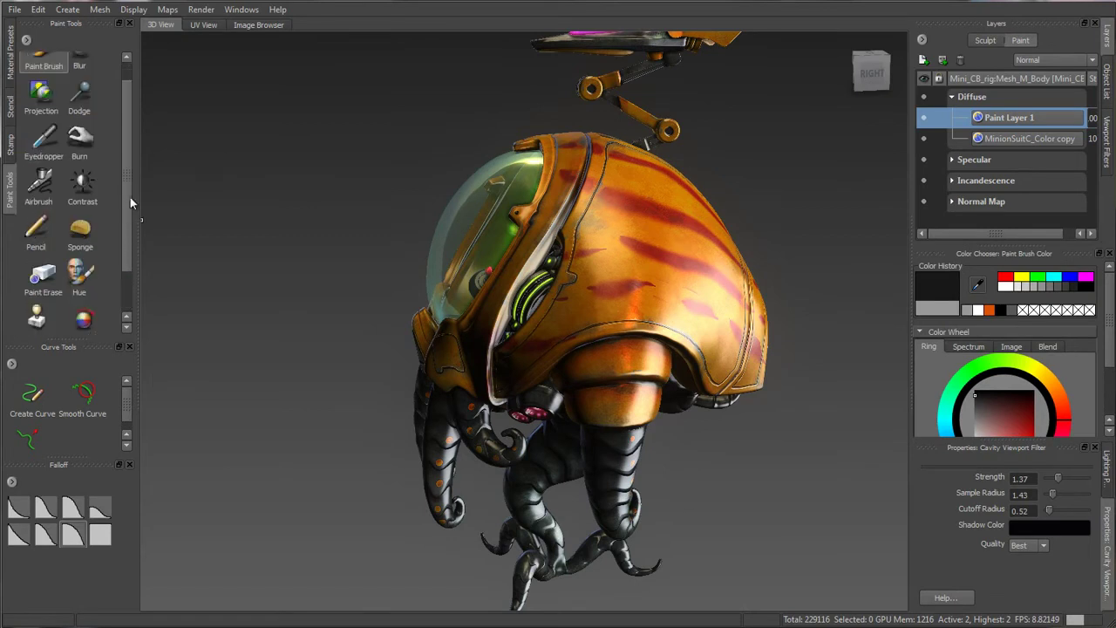
pyautogui.scroll(2, 130, 197)
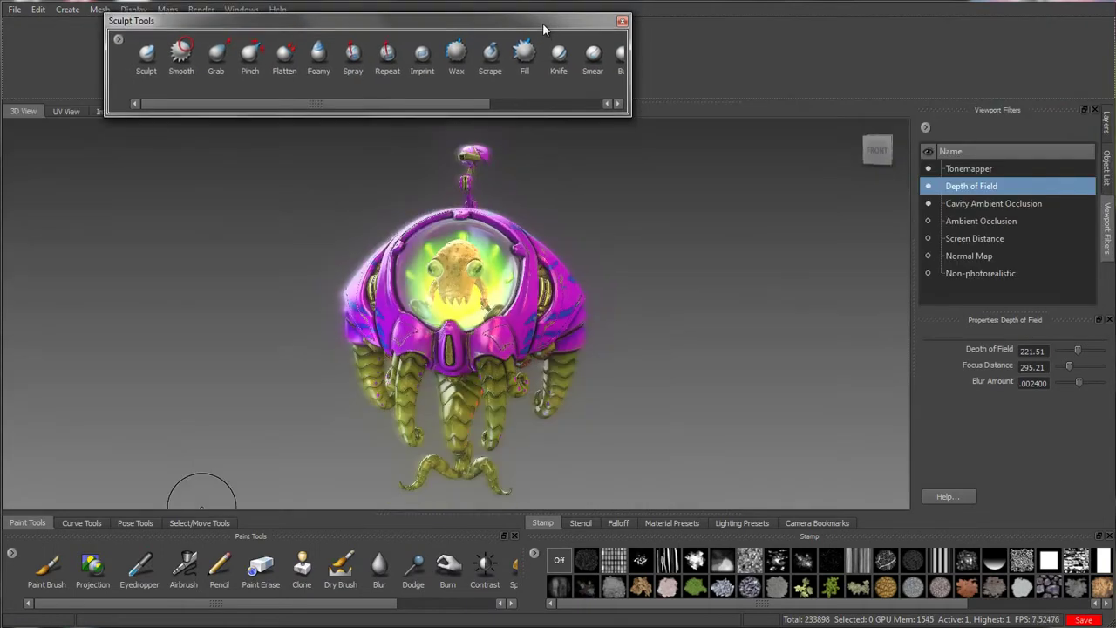
# - Detach Material Presets and Stencils from the shared tray, each into its own panel
pyautogui.click(673, 523)
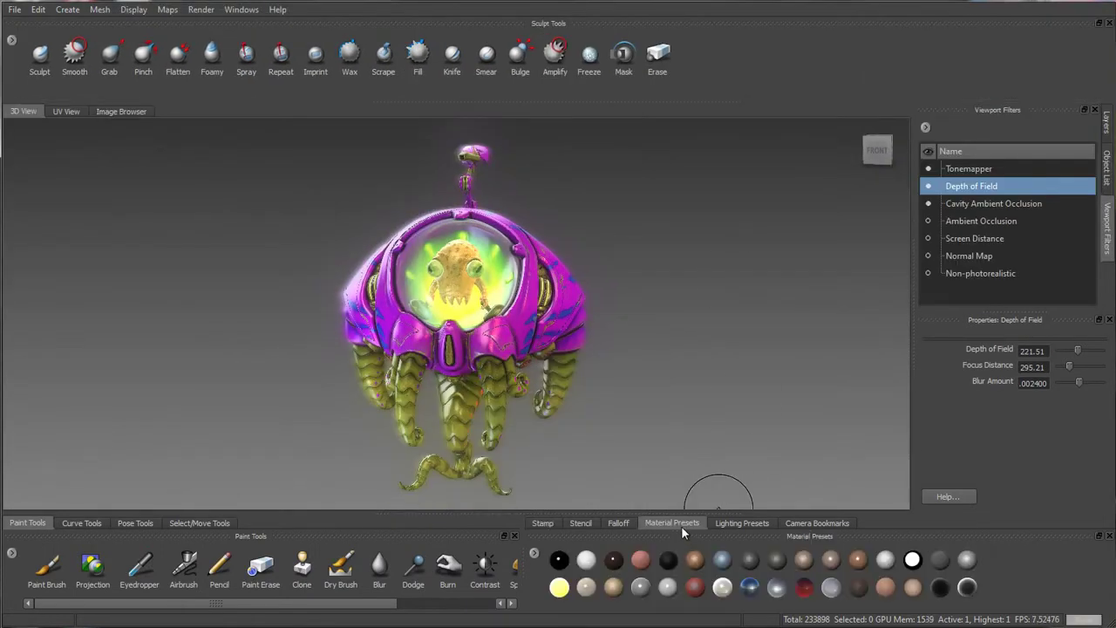
pyautogui.click(1100, 537)
pyautogui.moveTo(1001, 456); pyautogui.dragTo(12, 279)
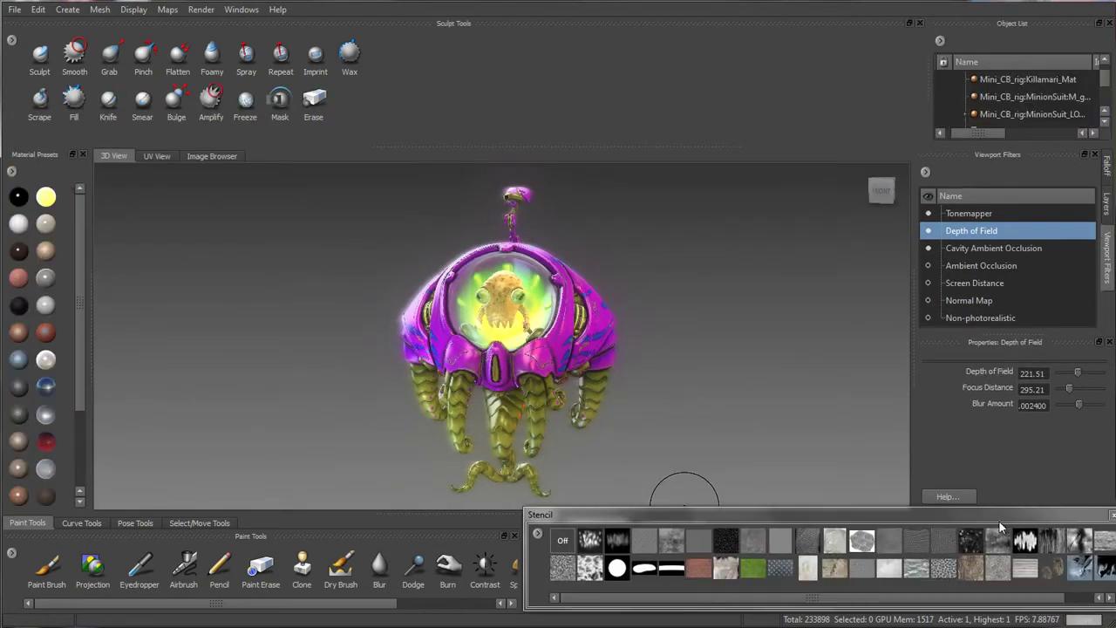
pyautogui.click(1098, 535)
pyautogui.moveTo(985, 257); pyautogui.dragTo(1003, 22)
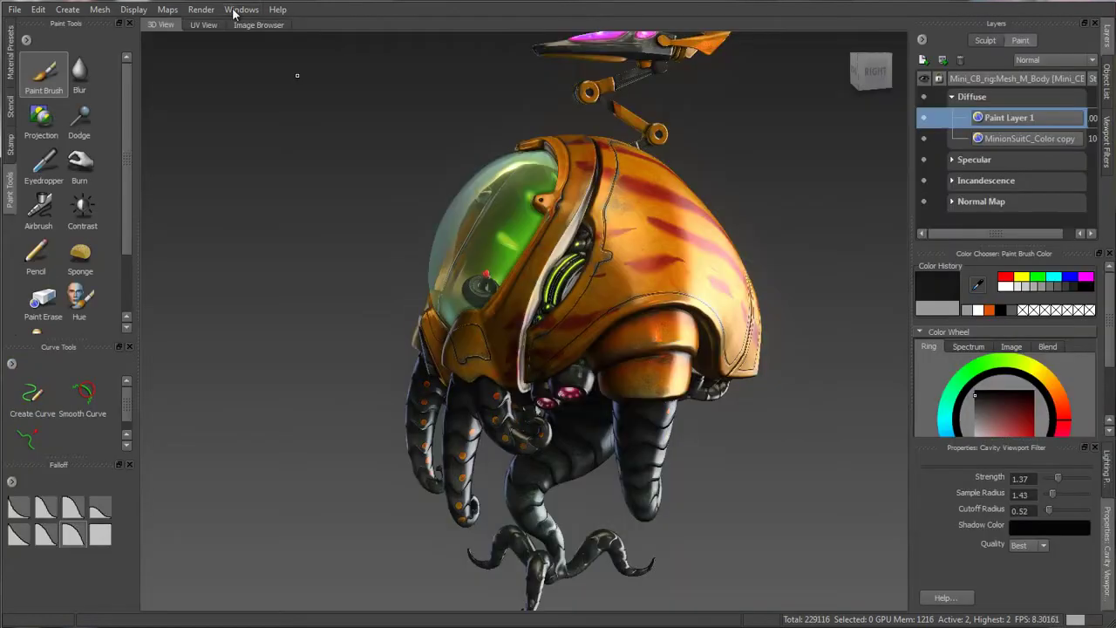
# - Import the saved Sculpting.mudui interface layout
pyautogui.click(235, 9)
pyautogui.click(270, 176)
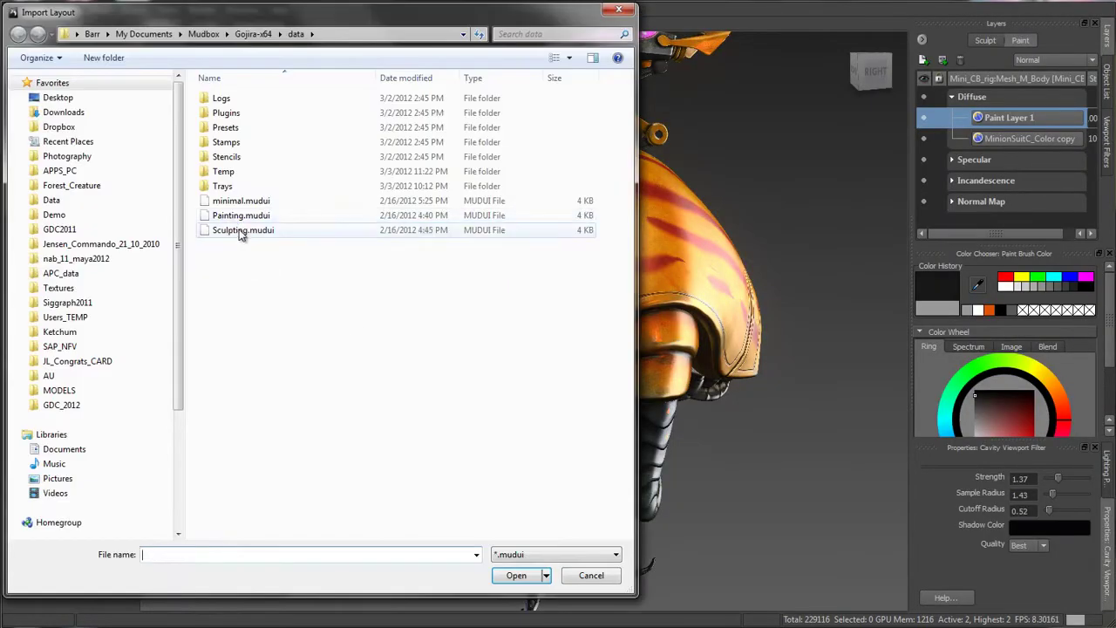
pyautogui.click(244, 229)
pyautogui.click(531, 565)
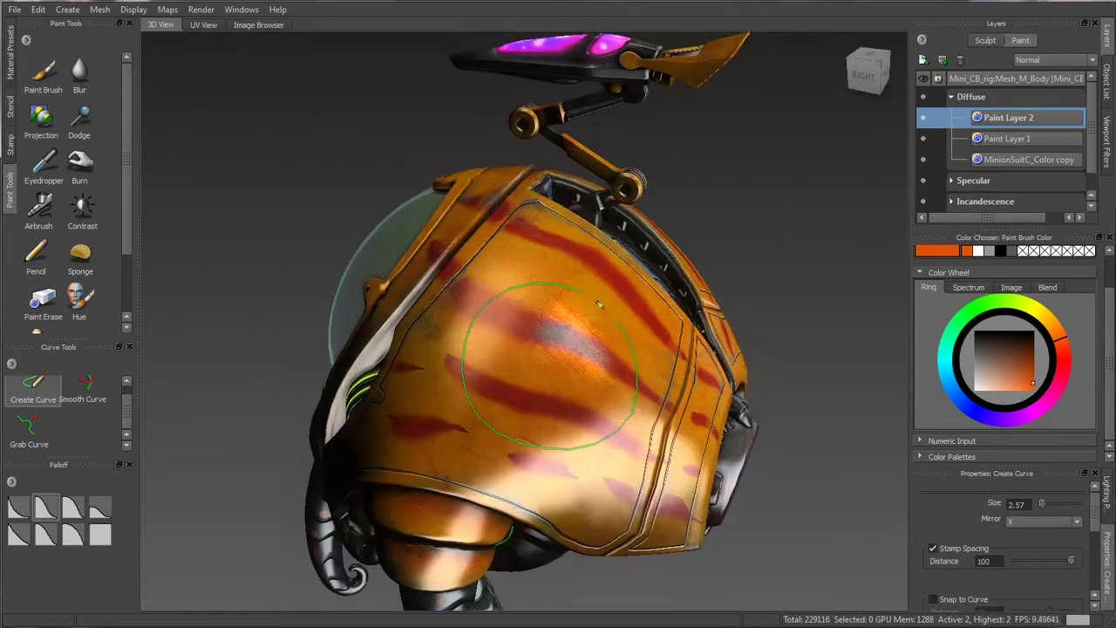
# - Paint dark stripes along the green curve with repeated Stroke on Curve
pyautogui.rightClick(571, 296)
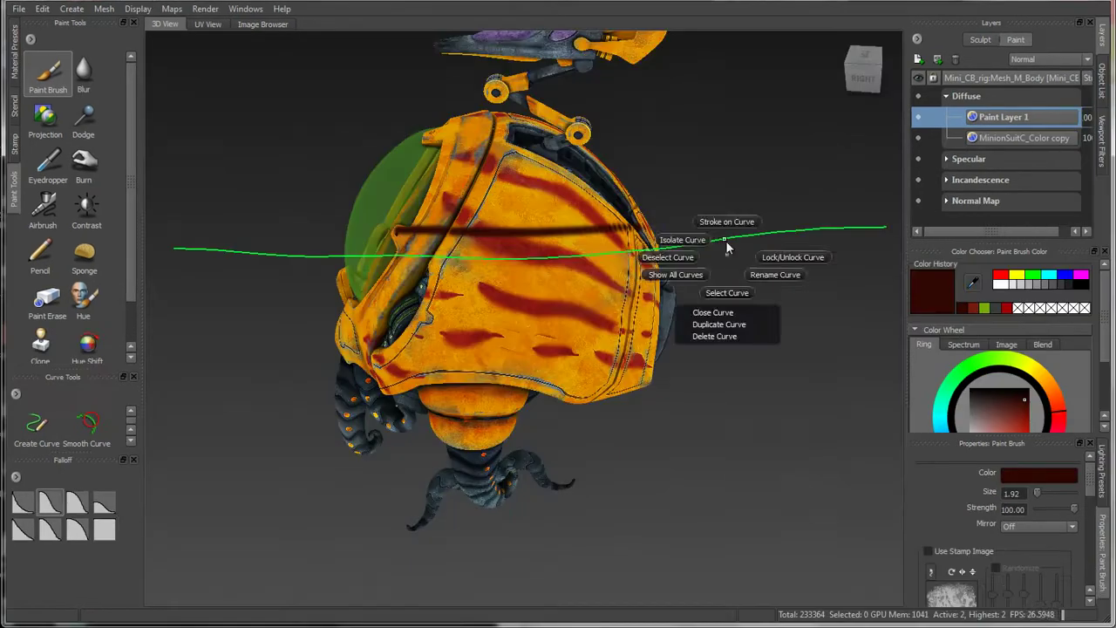
pyautogui.click(726, 221)
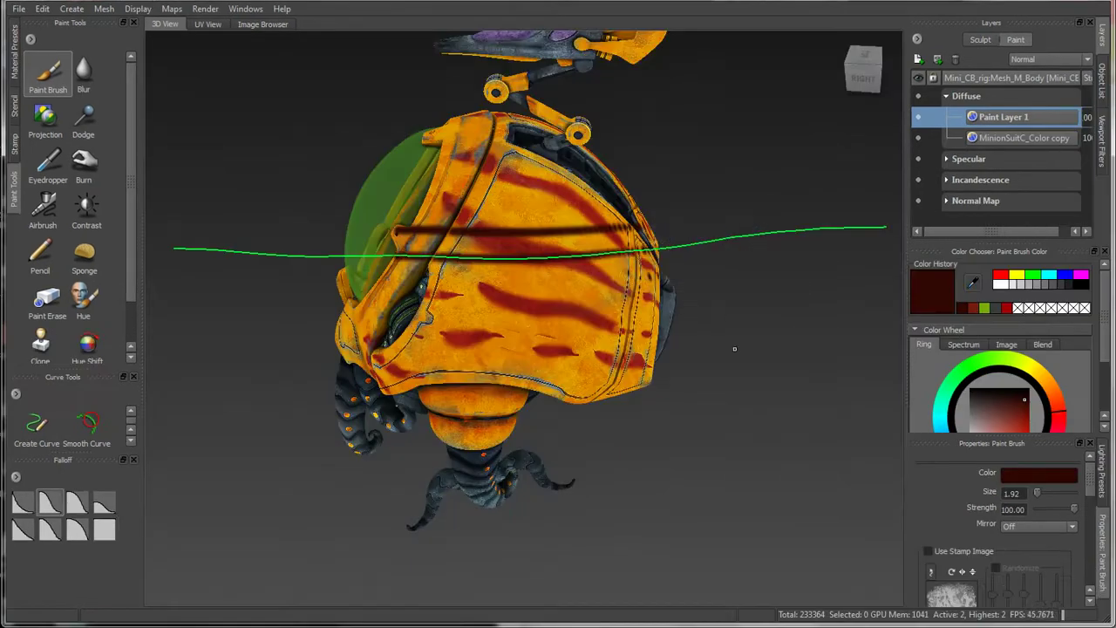
pyautogui.rightClick(724, 239)
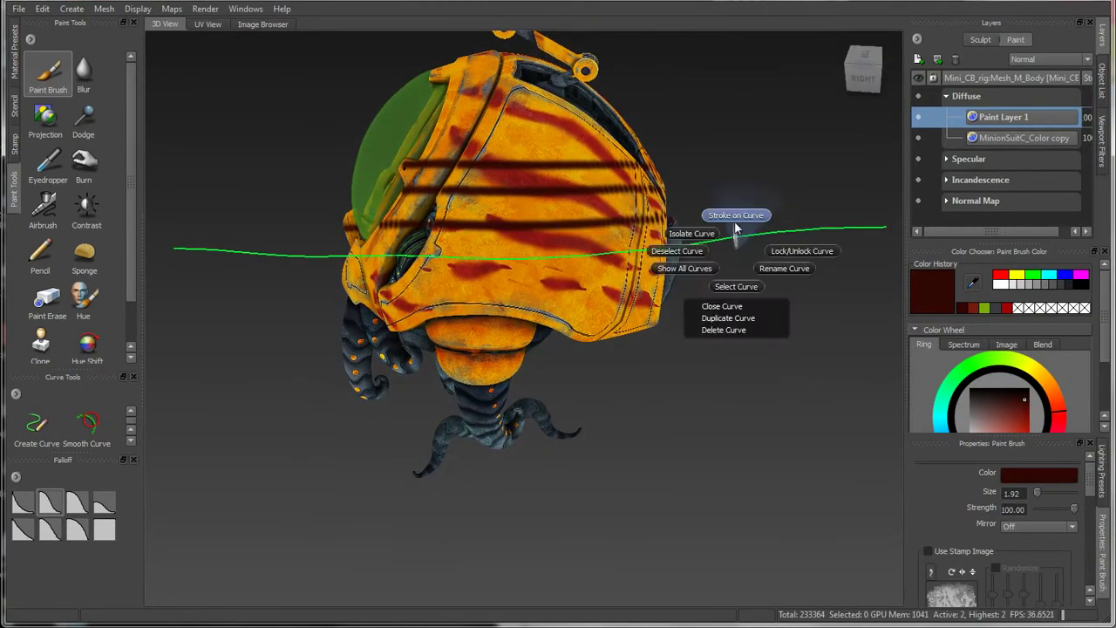
pyautogui.click(729, 217)
pyautogui.rightClick(723, 230)
pyautogui.click(731, 183)
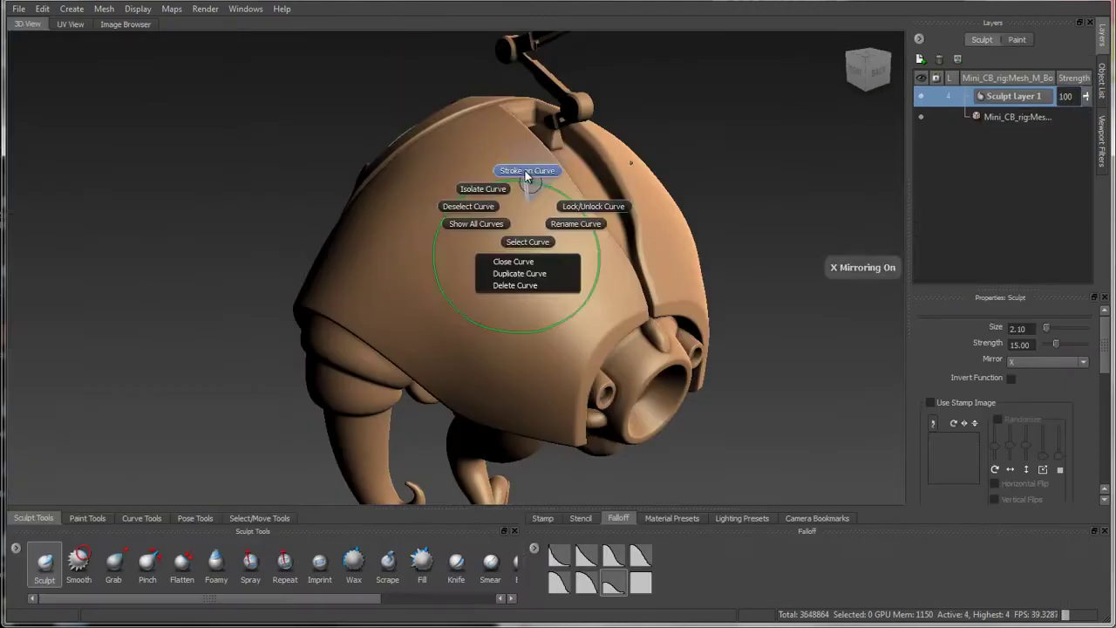
# - Stamp raised rivet beads along the circular curve on the shell
pyautogui.click(511, 175)
pyautogui.keyDown('alt'); pyautogui.moveTo(523, 276); pyautogui.dragTo(776, 362); pyautogui.keyUp('alt')
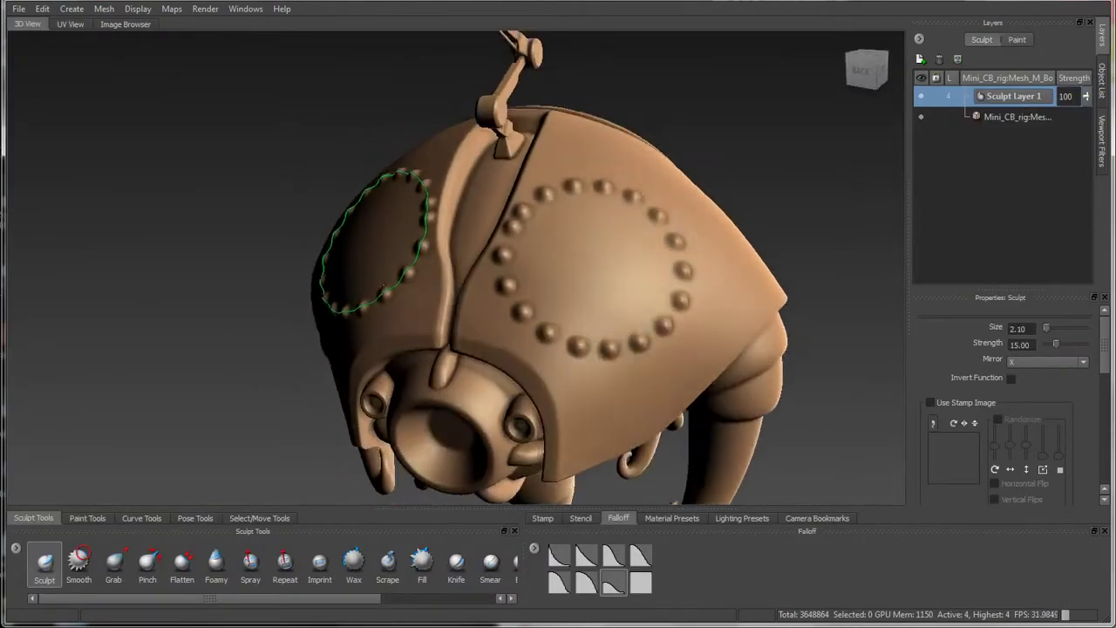
pyautogui.rightClick(523, 194)
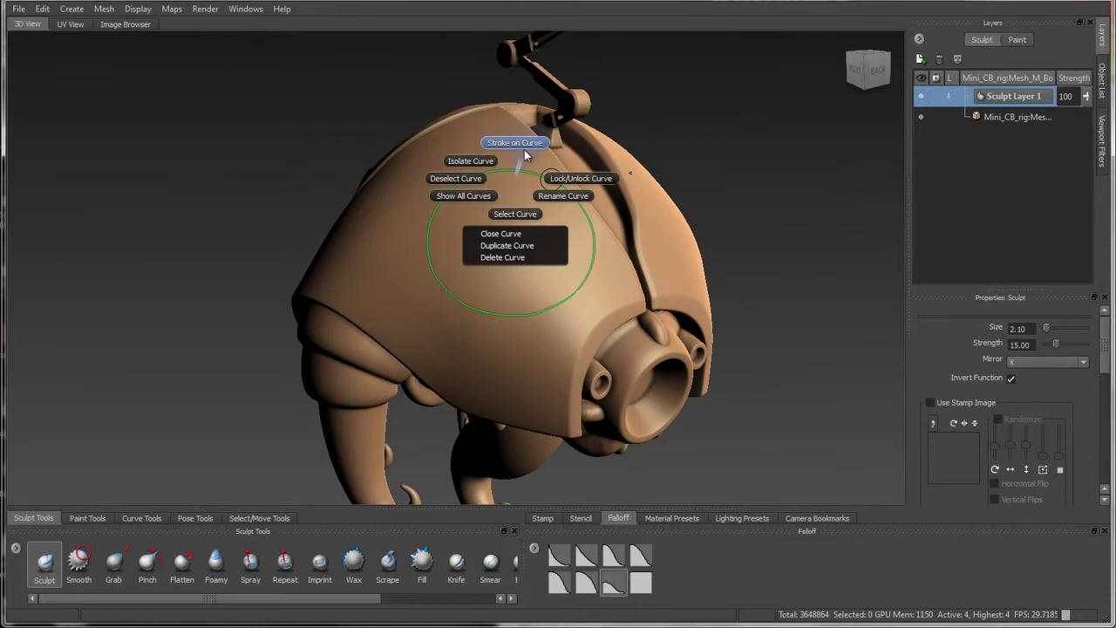
pyautogui.click(511, 142)
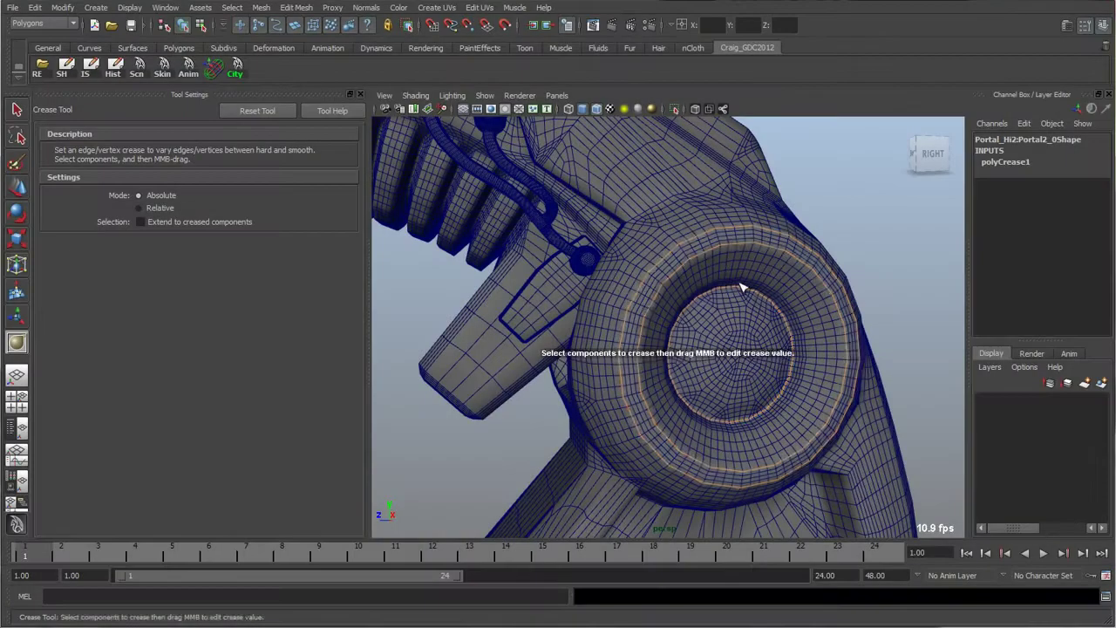
# - Raise the crease on the selected edge rings and send the mesh over via File
pyautogui.moveTo(742, 287); pyautogui.dragTo(837, 289, button='middle')
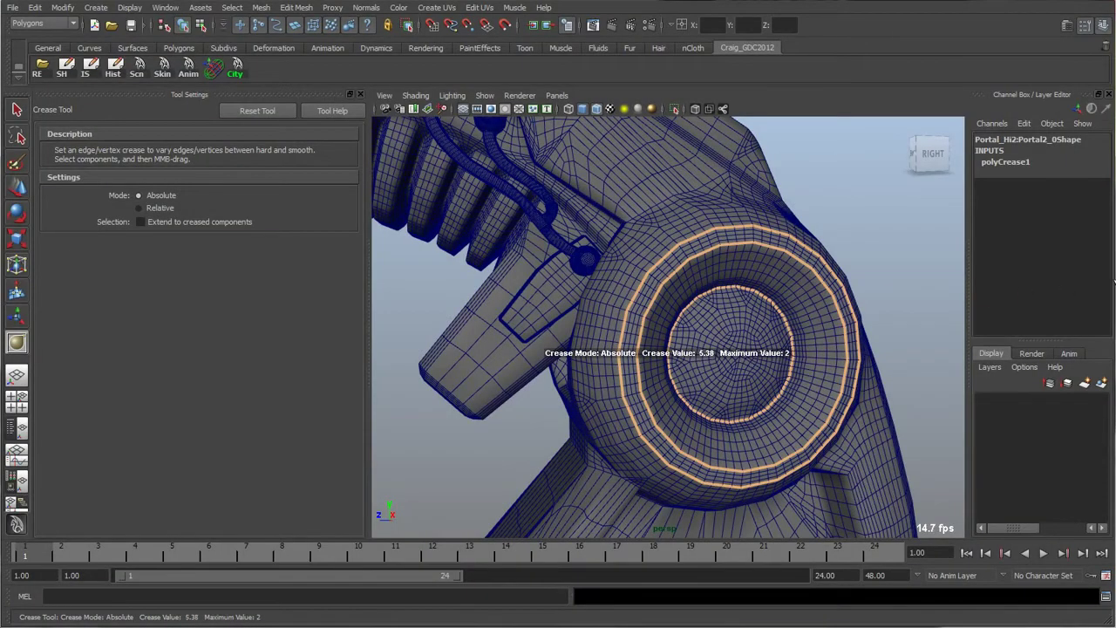
pyautogui.press('q')
pyautogui.click(13, 7)
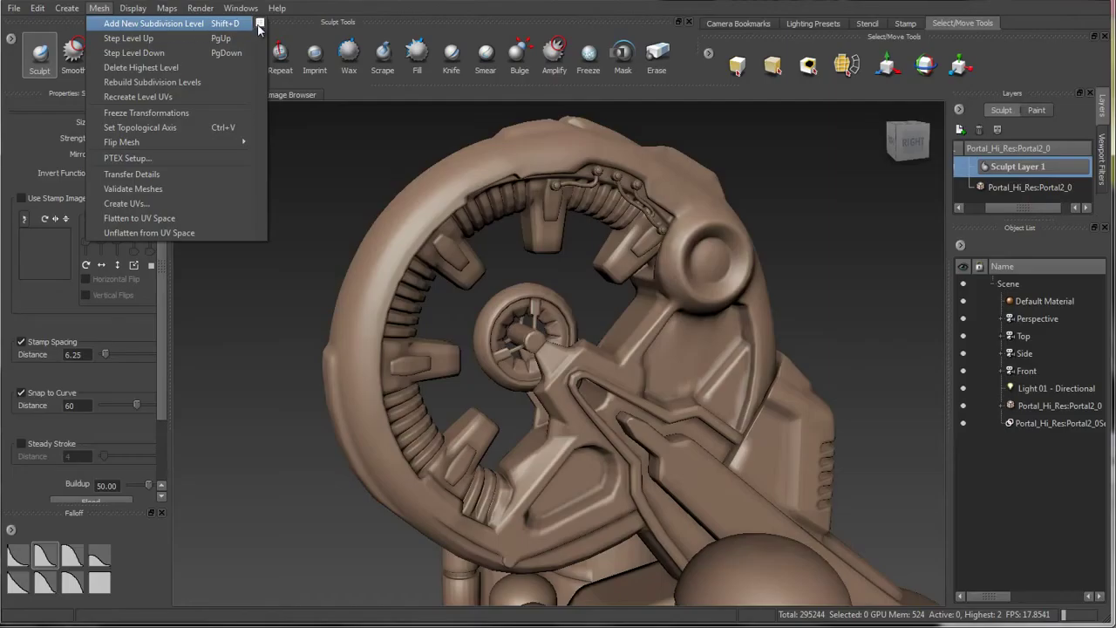
# - Add a subdivision level with Preserve Creasing and the hard-edge options enabled
pyautogui.click(258, 26)
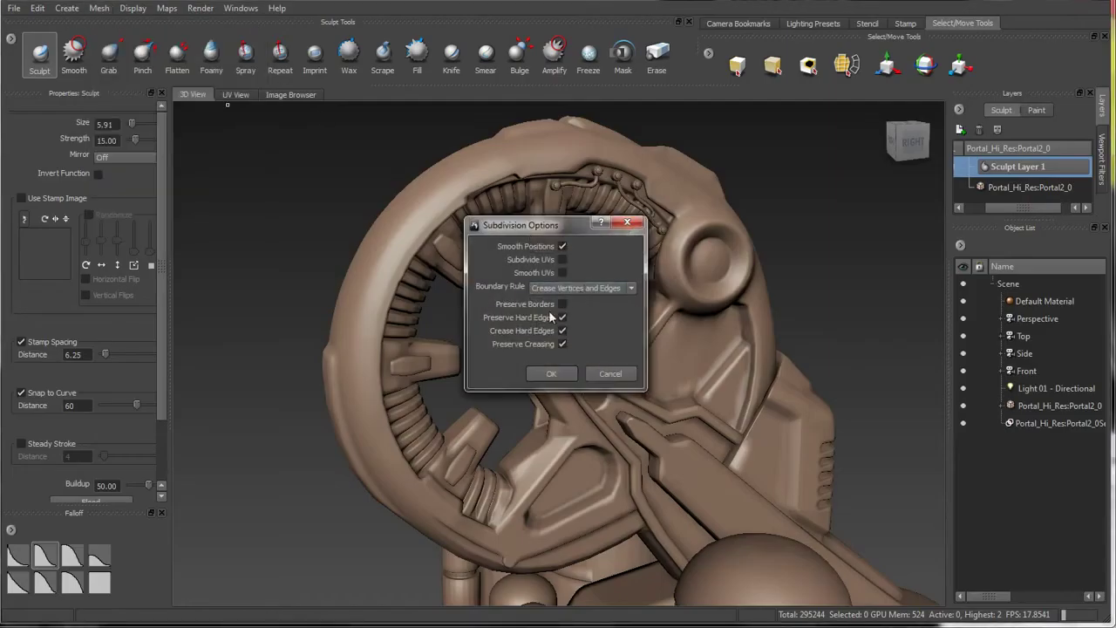
pyautogui.moveTo(551, 317)
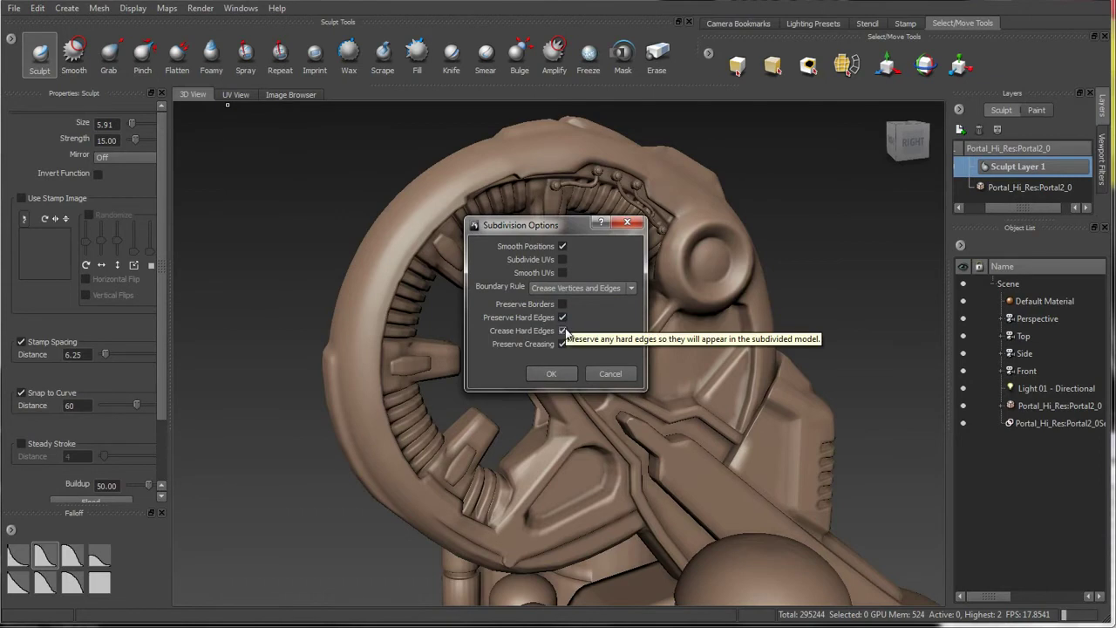
pyautogui.moveTo(522, 331)
pyautogui.moveTo(562, 344)
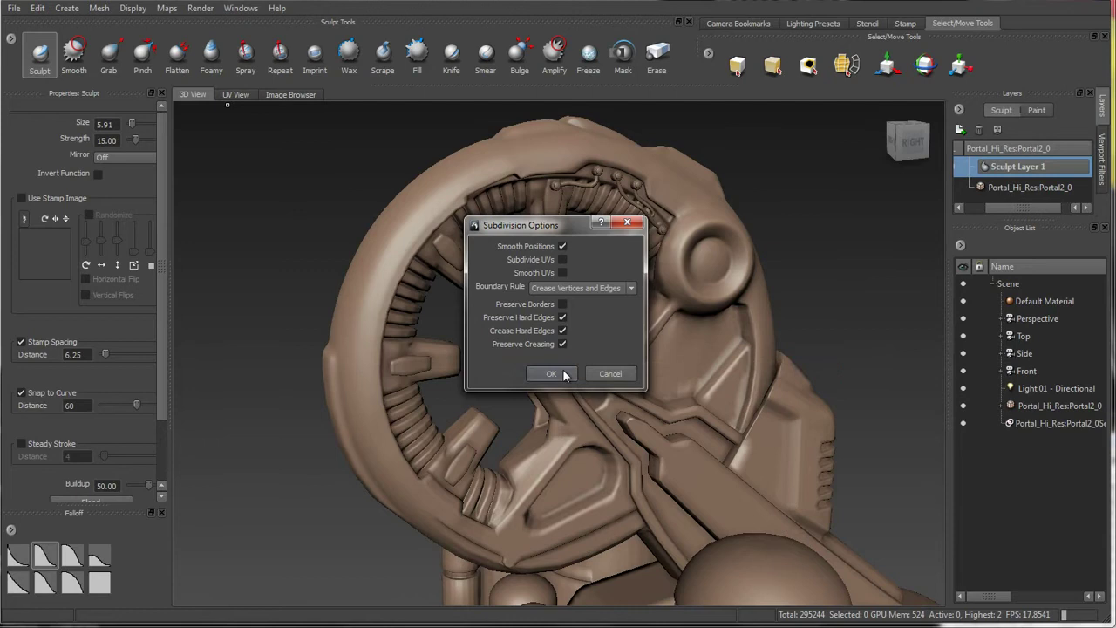
pyautogui.click(562, 371)
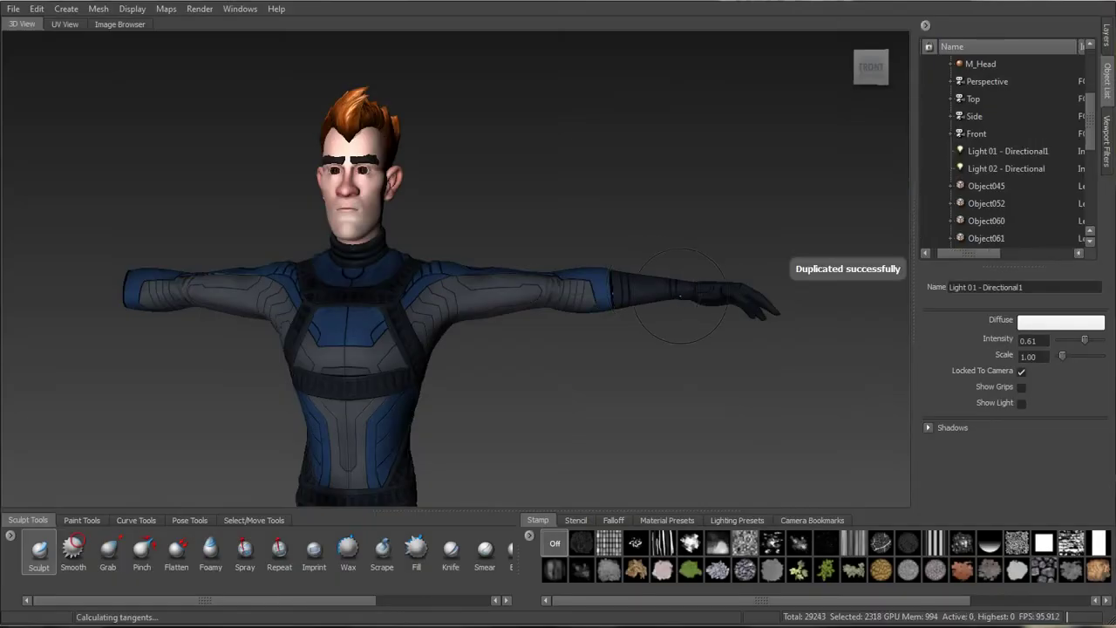
# - Flip the hand mesh around X so it sits on the other arm
pyautogui.rightClick(679, 297)
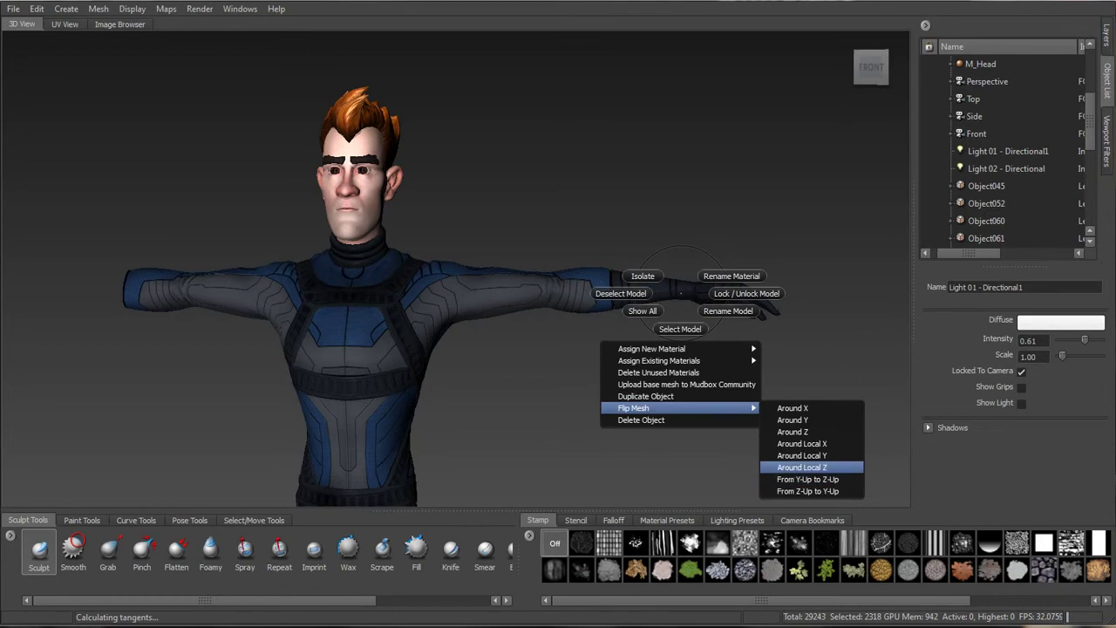
pyautogui.click(831, 408)
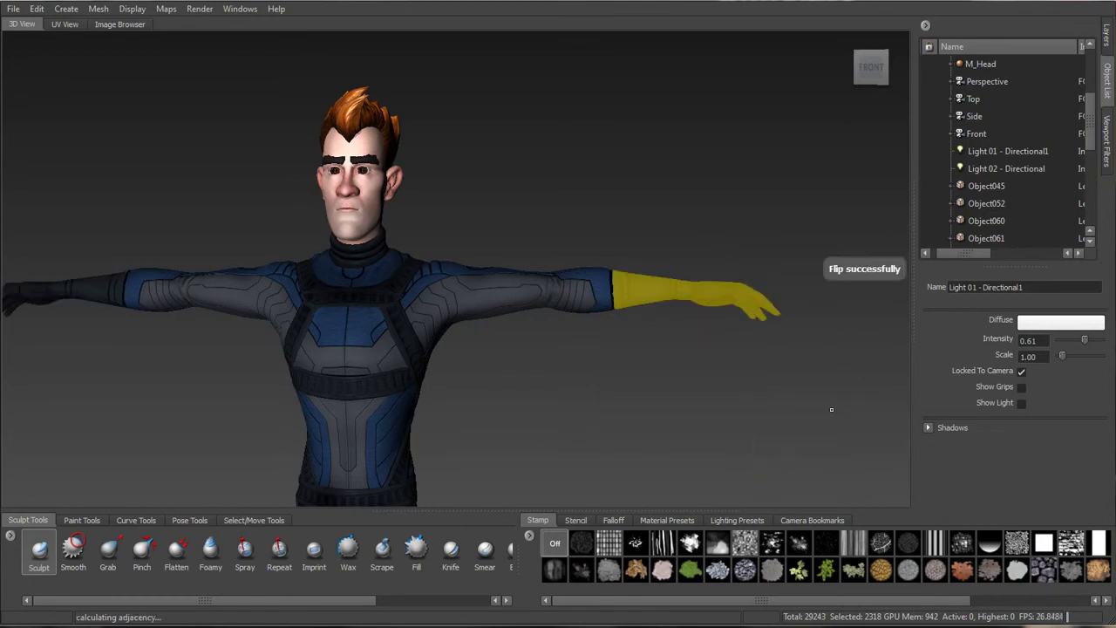
pyautogui.scroll(5, 610, 349)
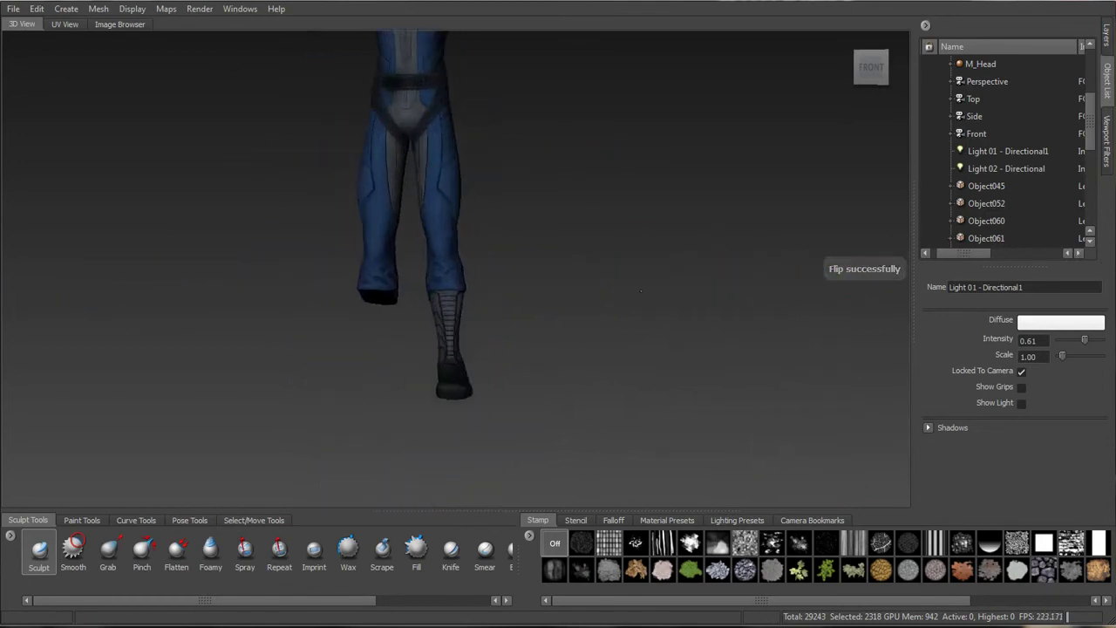
pyautogui.scroll(3, 517, 410)
# - Duplicate the boot and flip the copy onto the other leg
pyautogui.rightClick(452, 366)
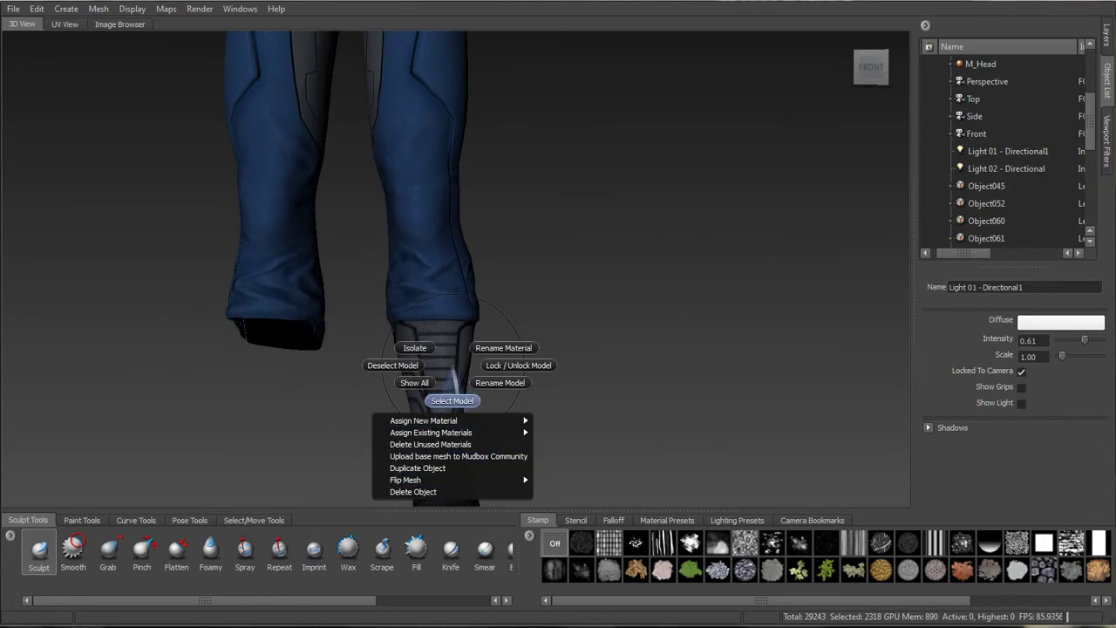
pyautogui.click(451, 400)
pyautogui.rightClick(451, 393)
pyautogui.click(417, 491)
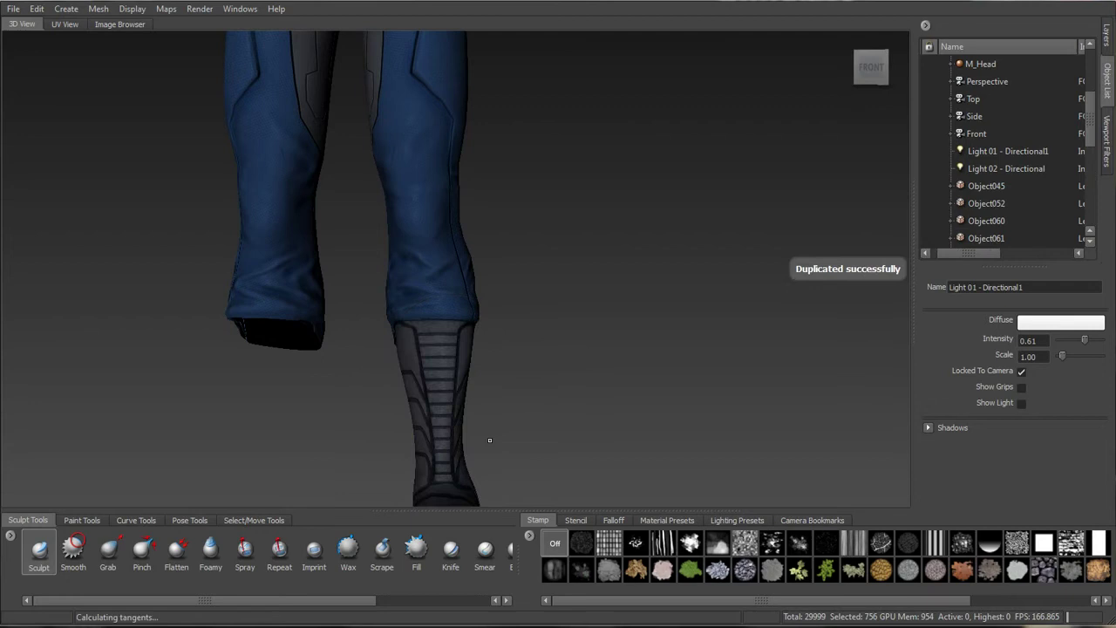
pyautogui.keyDown('alt'); pyautogui.moveTo(489, 439); pyautogui.dragTo(572, 371, button='middle'); pyautogui.keyUp('alt')
pyautogui.rightClick(622, 246)
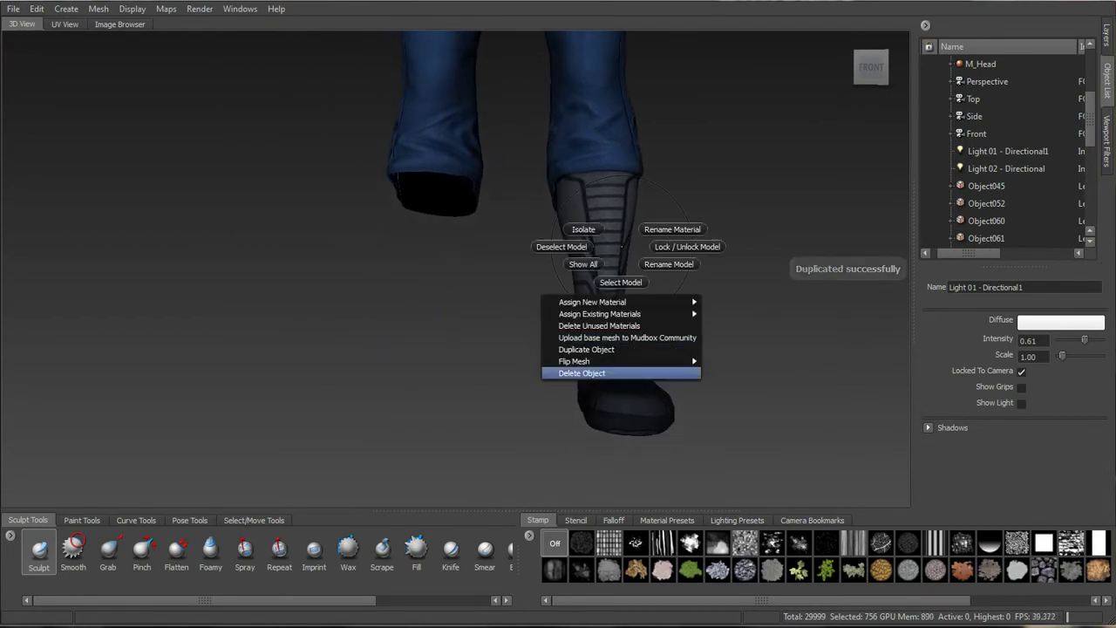
pyautogui.click(736, 361)
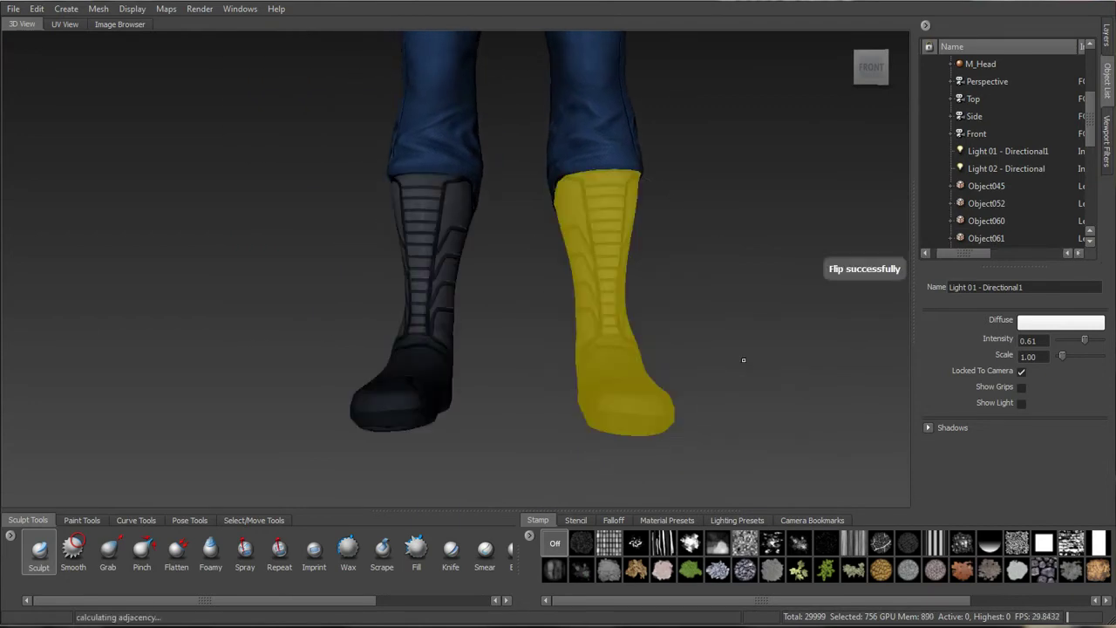
# - Deselect the boot and create a tiling plane with 3 horizontal repeats, viewed in perspective
pyautogui.rightClick(563, 261)
pyautogui.click(618, 306)
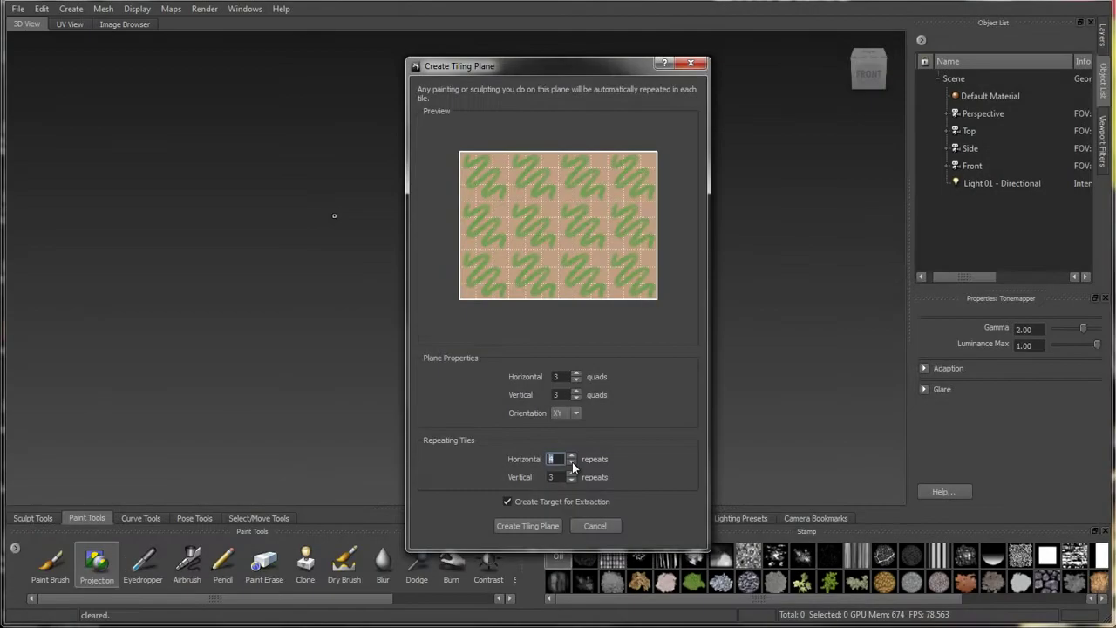
pyautogui.click(572, 462)
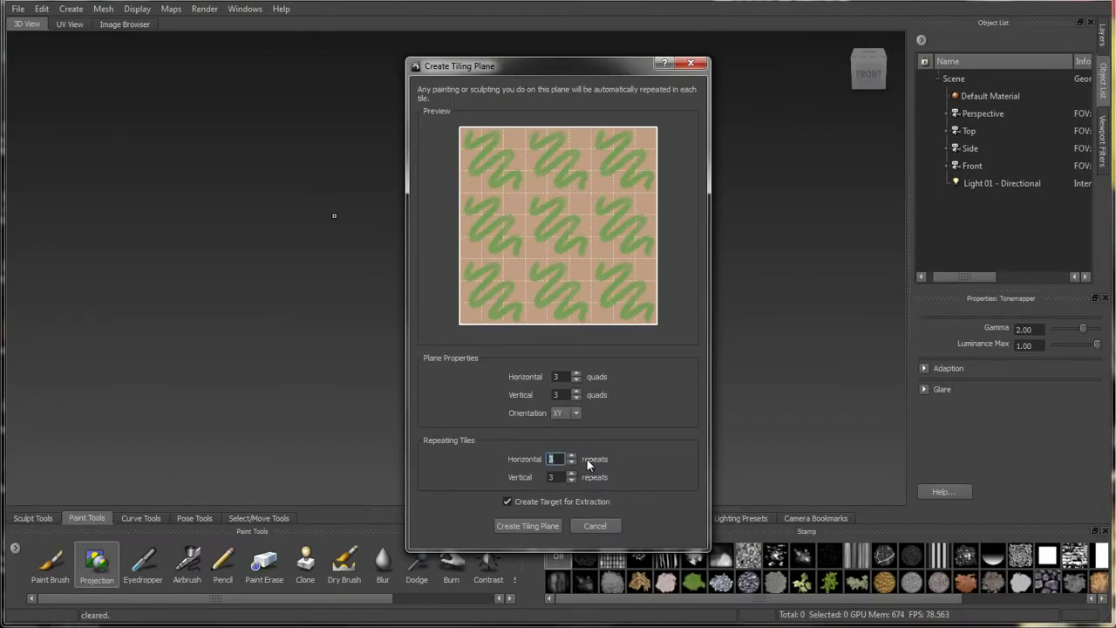
pyautogui.click(546, 526)
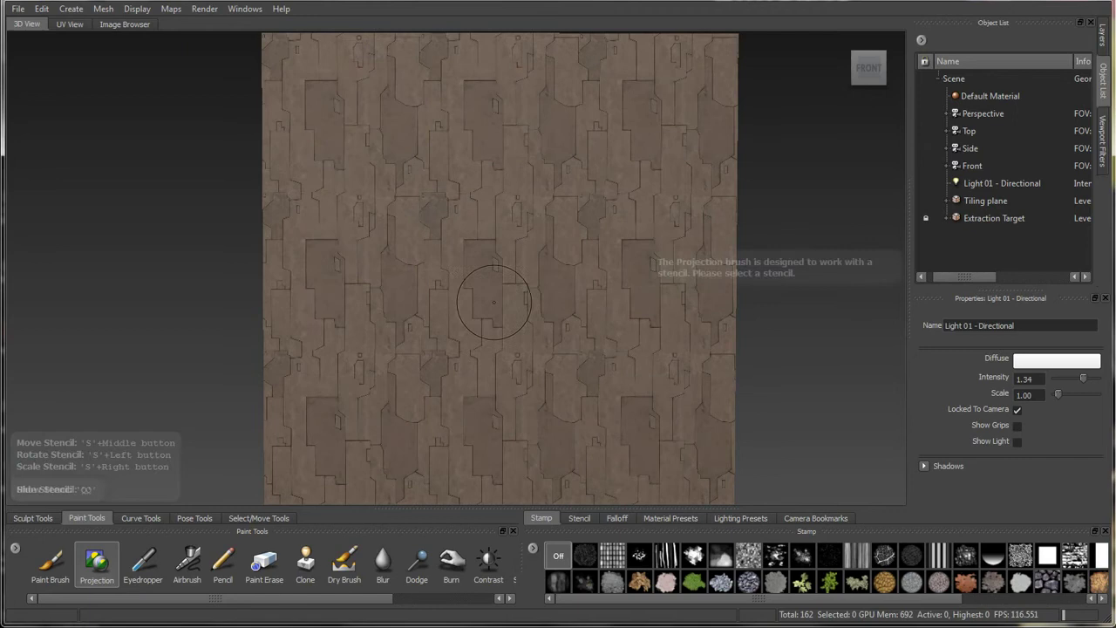
pyautogui.keyDown('alt'); pyautogui.moveTo(485, 299); pyautogui.dragTo(448, 304); pyautogui.keyUp('alt')
pyautogui.keyDown('alt'); pyautogui.moveTo(448, 304); pyautogui.dragTo(708, 341, button='right'); pyautogui.keyUp('alt')
pyautogui.keyDown('alt'); pyautogui.moveTo(708, 340); pyautogui.dragTo(590, 334); pyautogui.keyUp('alt')
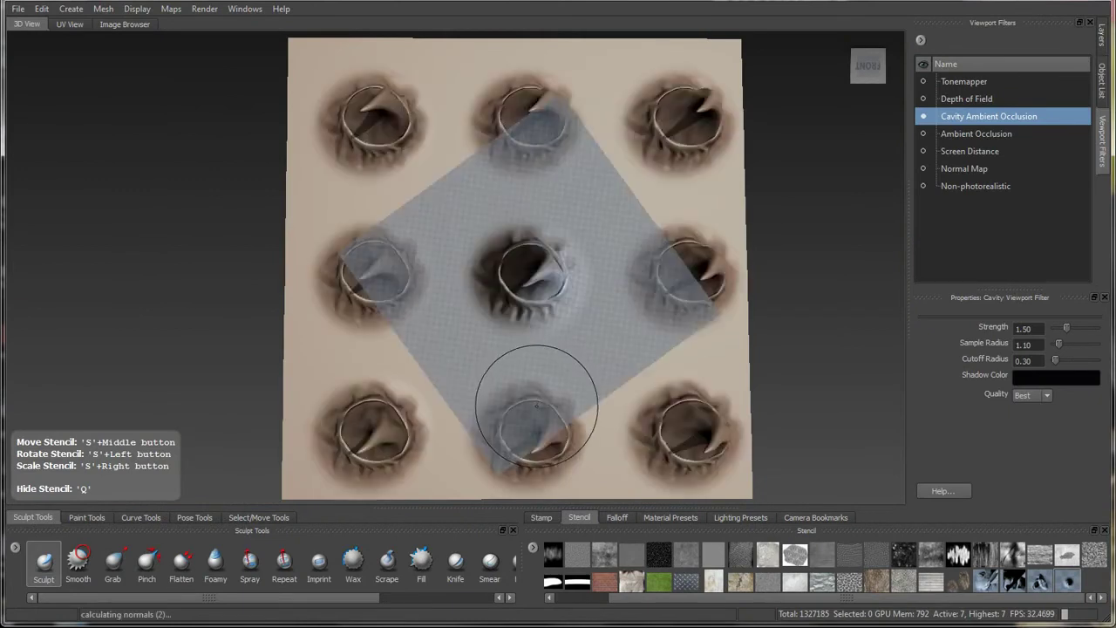
# - Hide the stencil and orbit to see the repeating riveted panels in perspective
pyautogui.press('q')
pyautogui.moveTo(535, 398)
pyautogui.keyDown('alt'); pyautogui.mouseDown()
pyautogui.moveTo(558, 349)
pyautogui.moveTo(554, 402)
pyautogui.moveTo(497, 370)
pyautogui.mouseUp(); pyautogui.keyUp('alt')
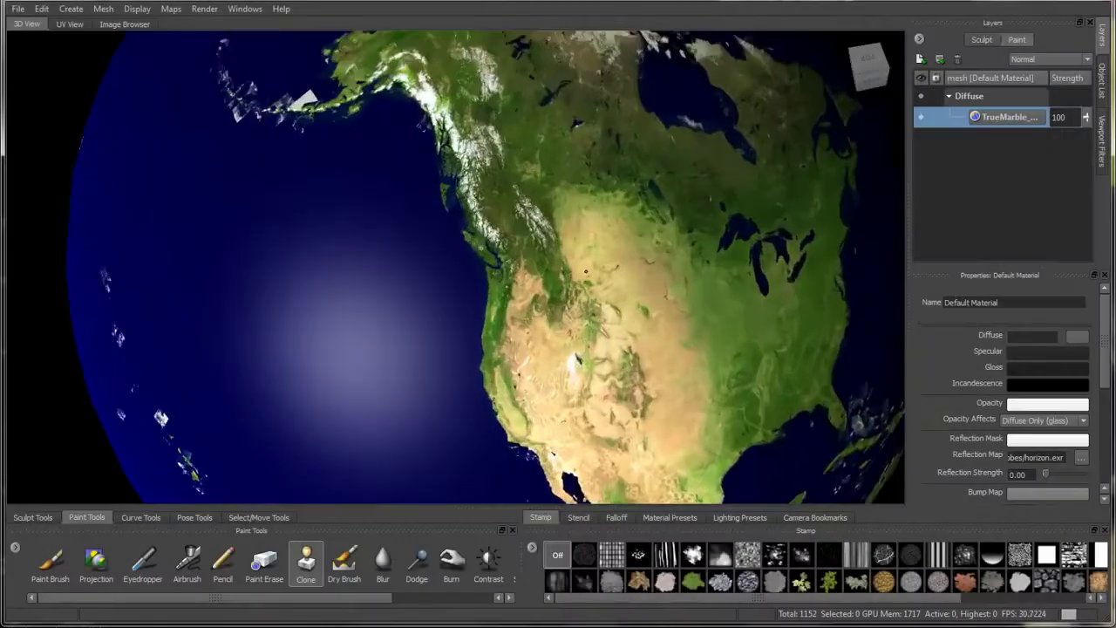
# - Zoom in closely on the globe texture
pyautogui.scroll(3, 628, 266)
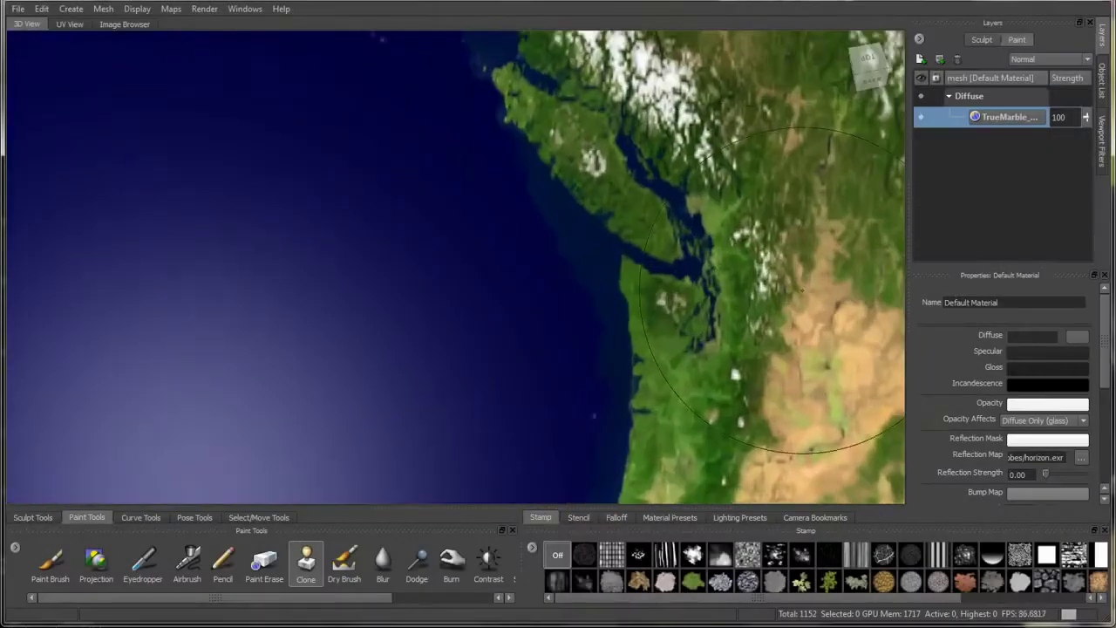
pyautogui.scroll(3, 628, 266)
pyautogui.scroll(3, 627, 266)
pyautogui.scroll(2, 628, 266)
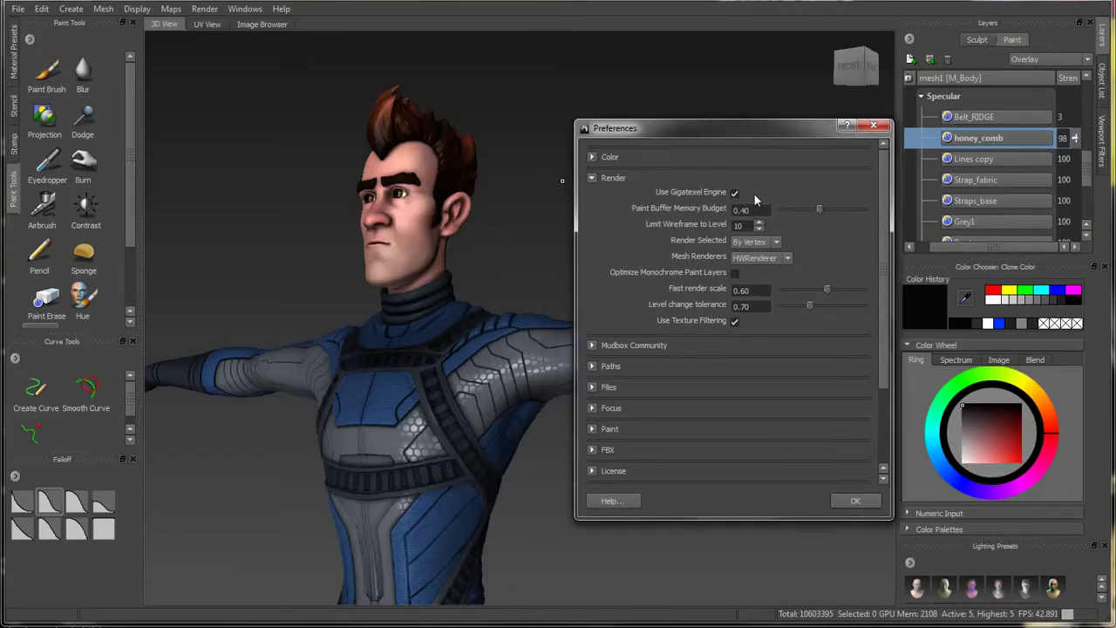
# - Close Preferences with OK and scroll the Layers panel toward Sven_Body_Color
pyautogui.click(858, 501)
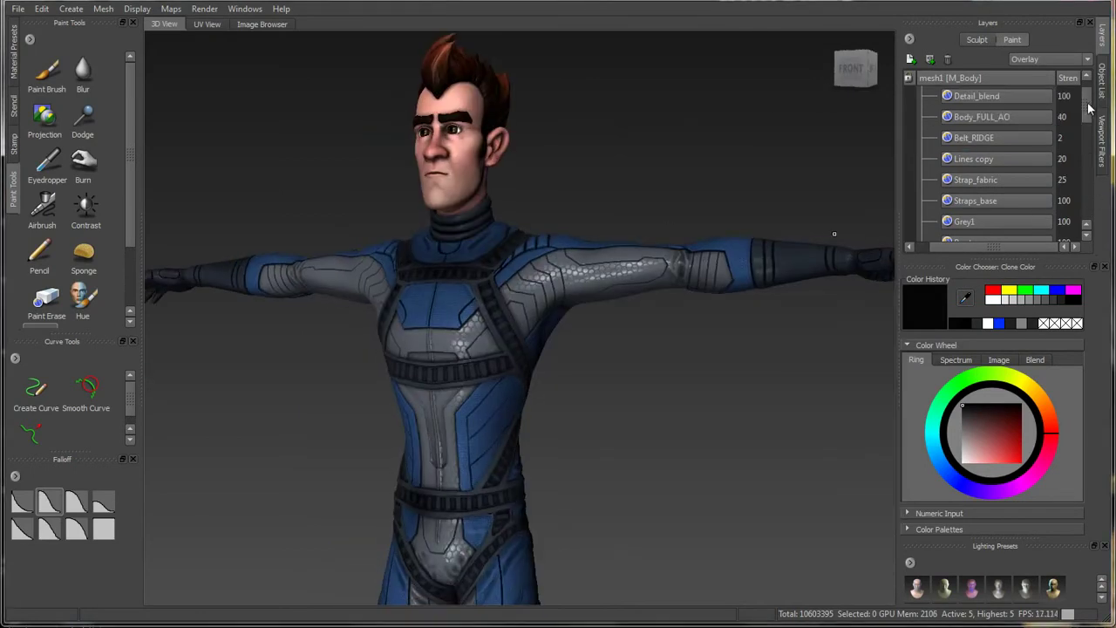
pyautogui.moveTo(1088, 107); pyautogui.dragTo(1074, 220)
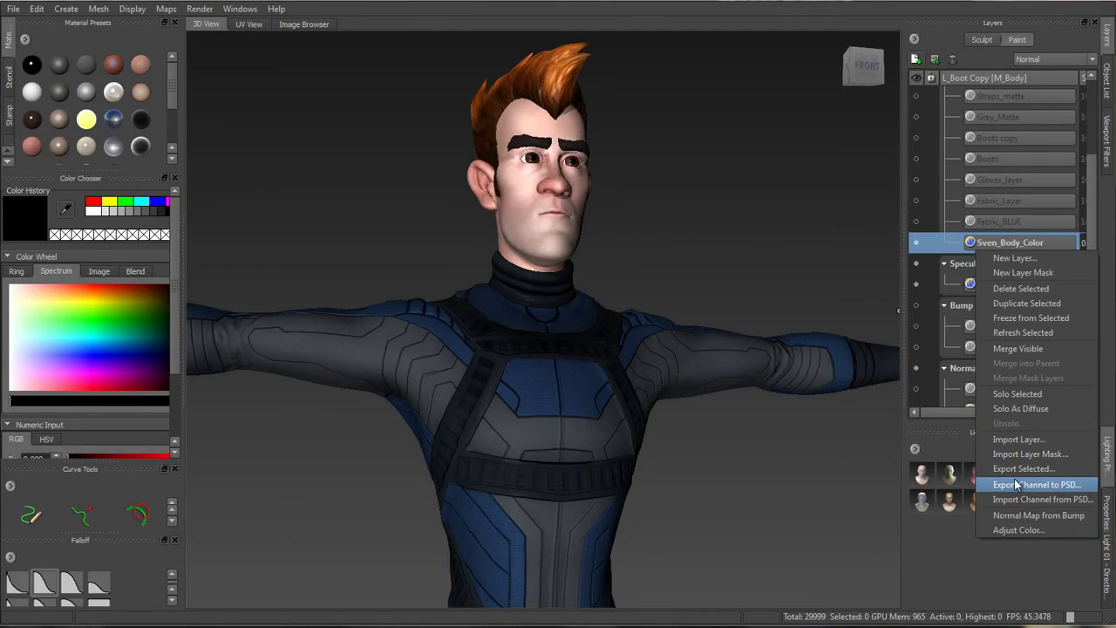
# - Export the Sven_Body_Color paint channel as the 16-bit PSD Sven_16bit.psd
pyautogui.click(1015, 484)
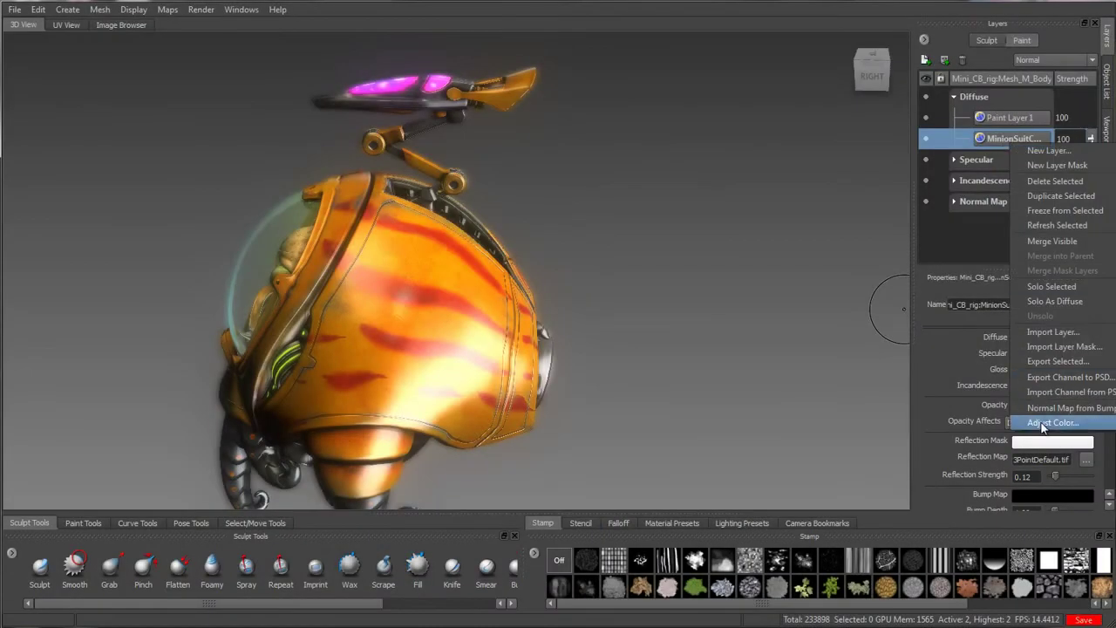
# - In Adjust Color, try the Inverse and Black and White presets, then restore the orange colours
pyautogui.click(1042, 423)
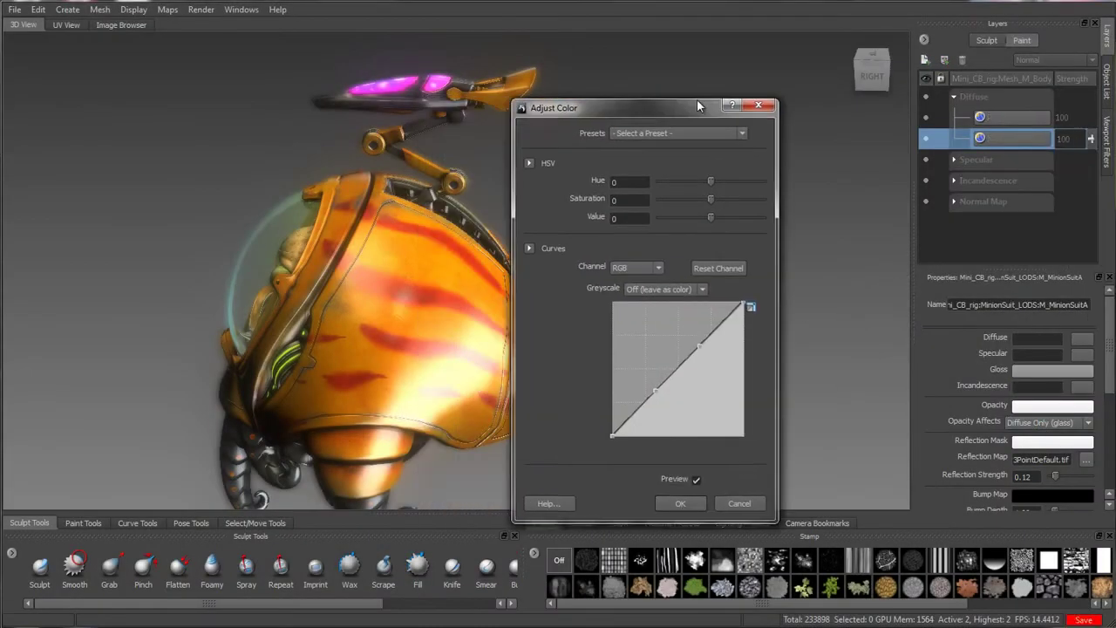
pyautogui.moveTo(696, 101); pyautogui.dragTo(755, 65)
pyautogui.click(757, 95)
pyautogui.click(764, 146)
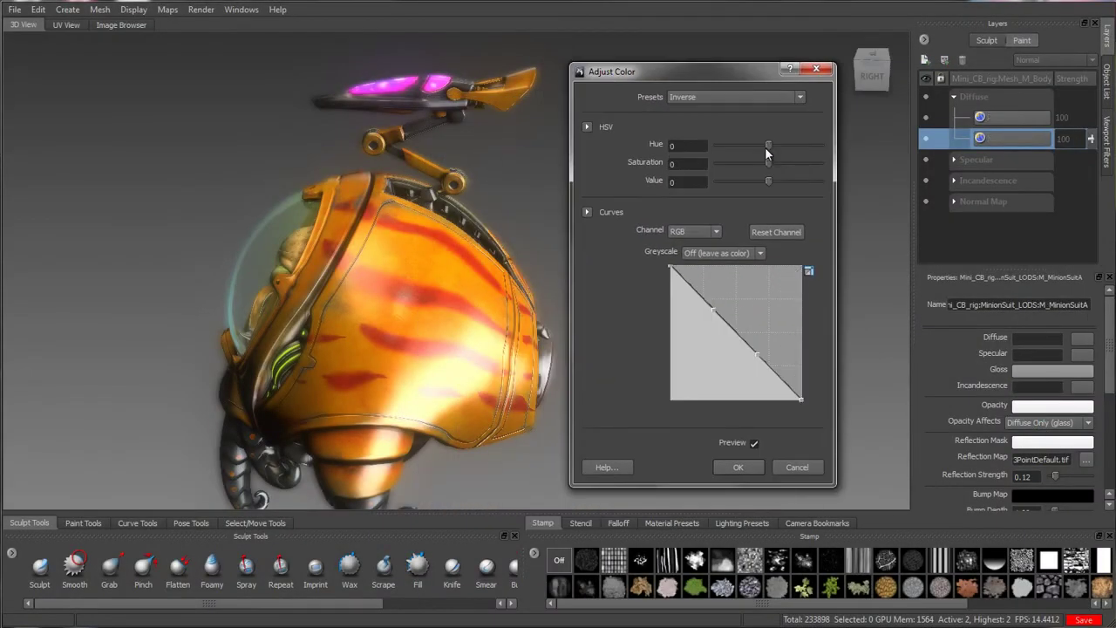
pyautogui.click(745, 95)
pyautogui.click(743, 154)
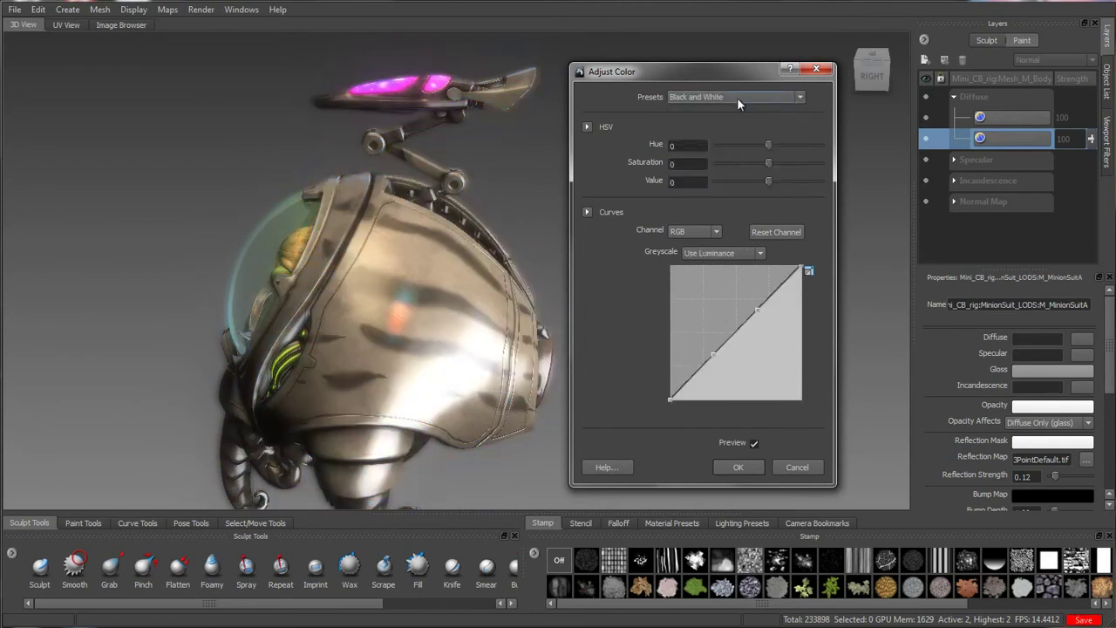
pyautogui.click(737, 97)
pyautogui.click(725, 164)
# - Apply Gamma 2.2, set saturation 70 and reshape the curve for purple-green colours
pyautogui.click(722, 96)
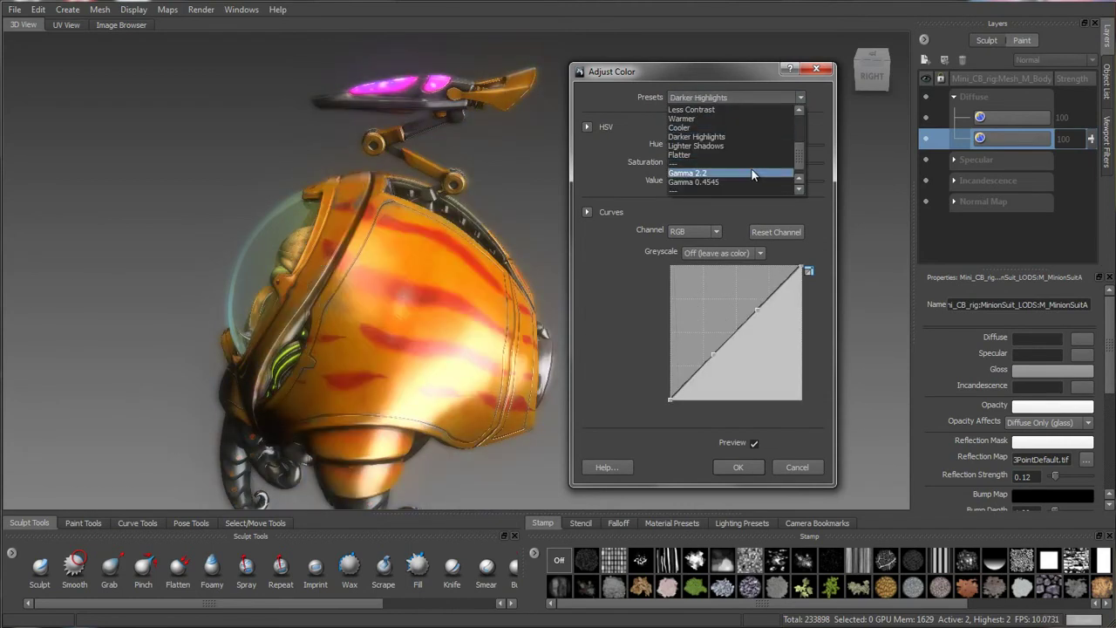
pyautogui.click(752, 173)
pyautogui.moveTo(777, 163)
pyautogui.mouseDown()
pyautogui.moveTo(806, 164)
pyautogui.moveTo(733, 147)
pyautogui.moveTo(777, 181)
pyautogui.moveTo(760, 180)
pyautogui.moveTo(792, 184)
pyautogui.moveTo(795, 201)
pyautogui.mouseUp()
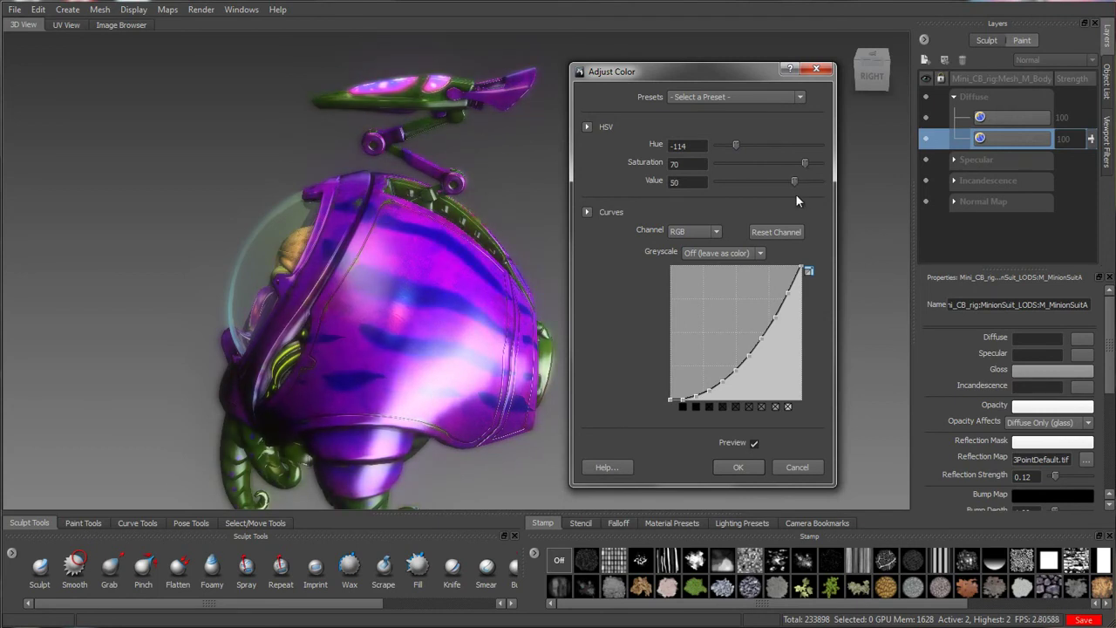
pyautogui.moveTo(765, 341); pyautogui.dragTo(737, 374)
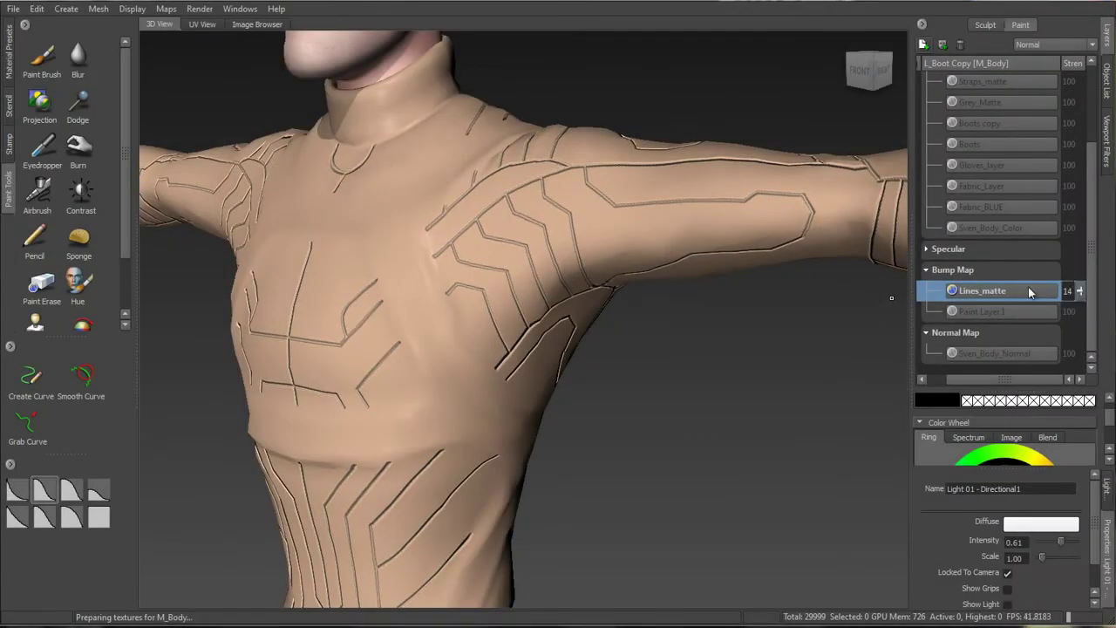
# - Create a normal-map layer from the Lines_matte bump at strength 36
pyautogui.rightClick(988, 293)
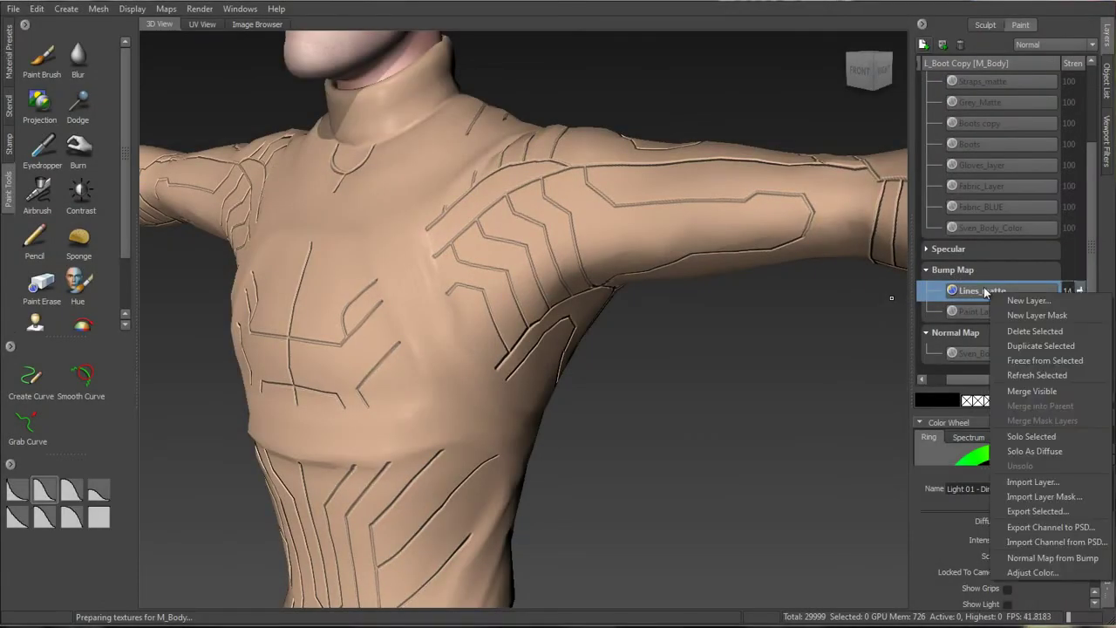
pyautogui.click(1033, 558)
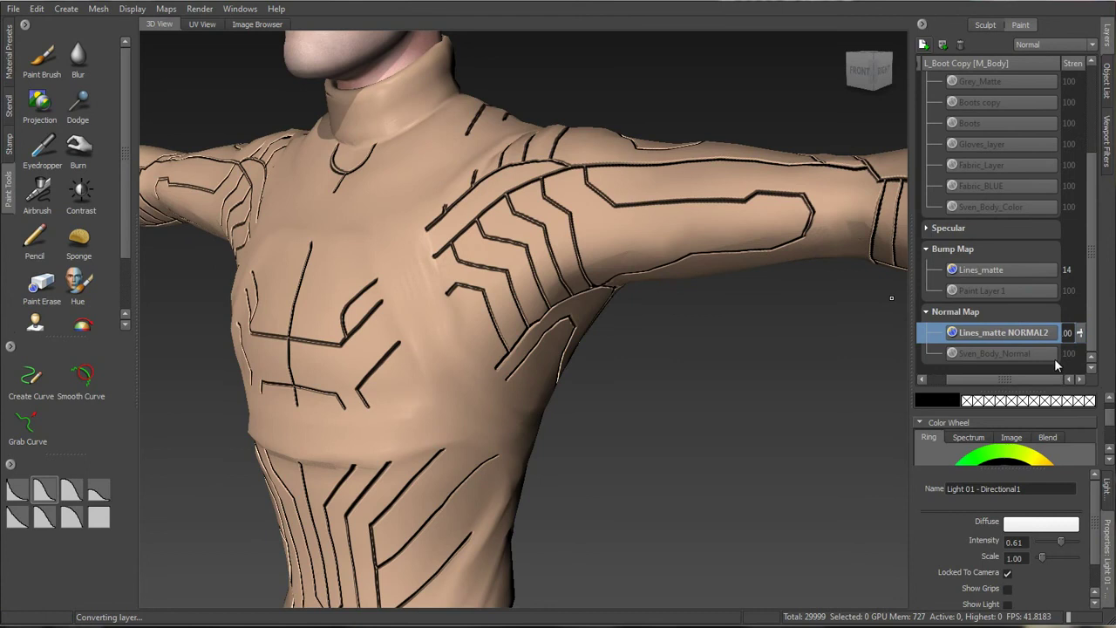
pyautogui.moveTo(1079, 332); pyautogui.dragTo(1089, 386)
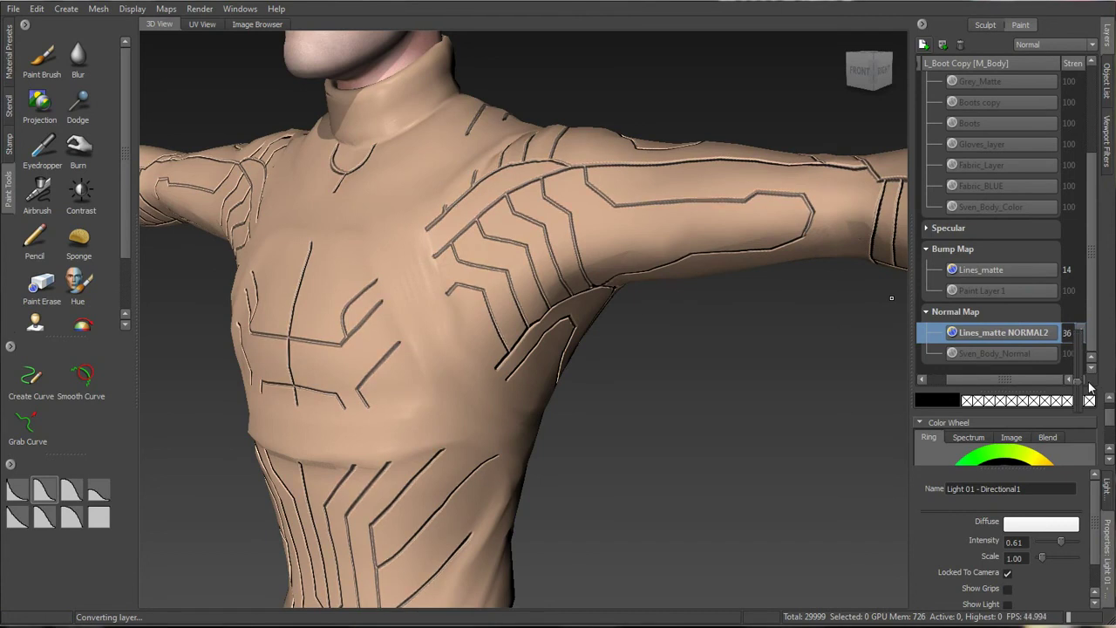
pyautogui.moveTo(998, 379); pyautogui.dragTo(966, 379)
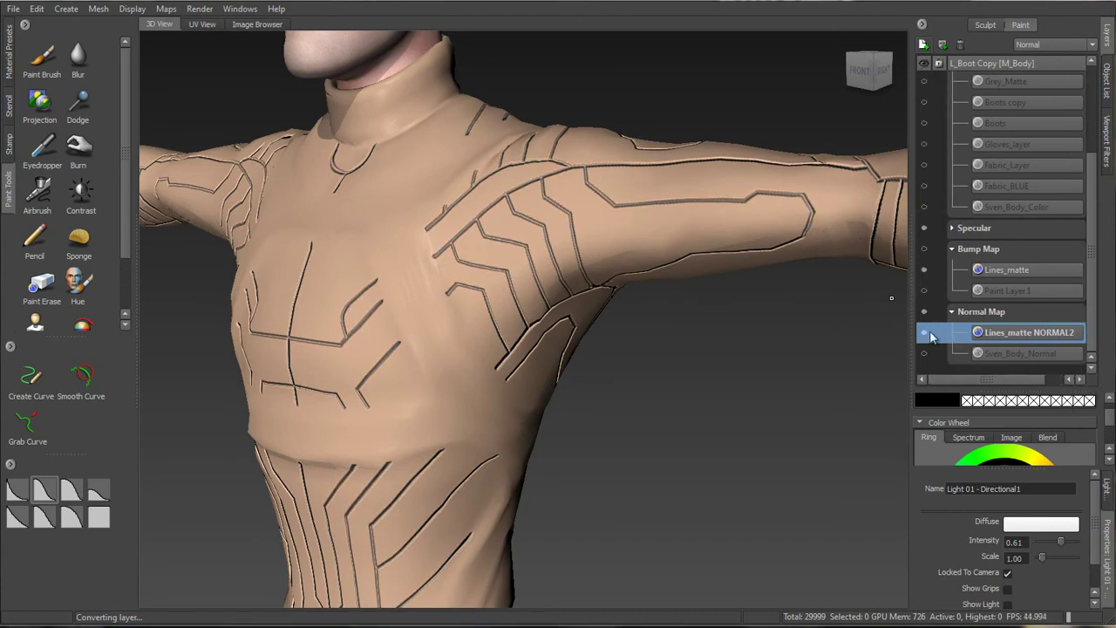
# - Solo the Lines_matte NORMAL2 layer to preview it, then unsolo it
pyautogui.rightClick(1009, 358)
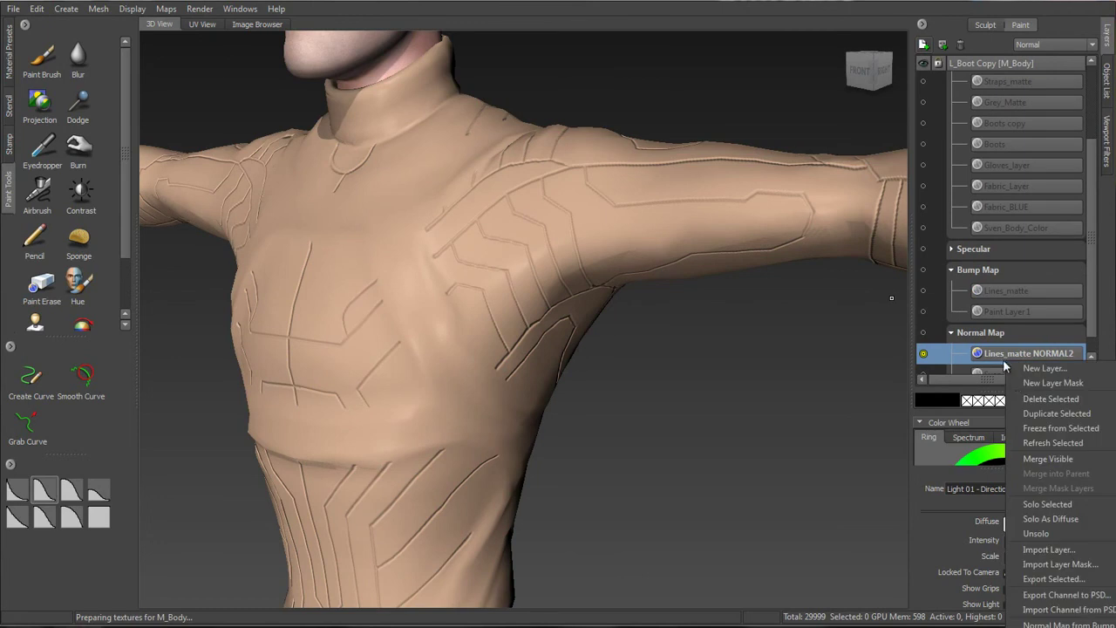
pyautogui.click(1016, 518)
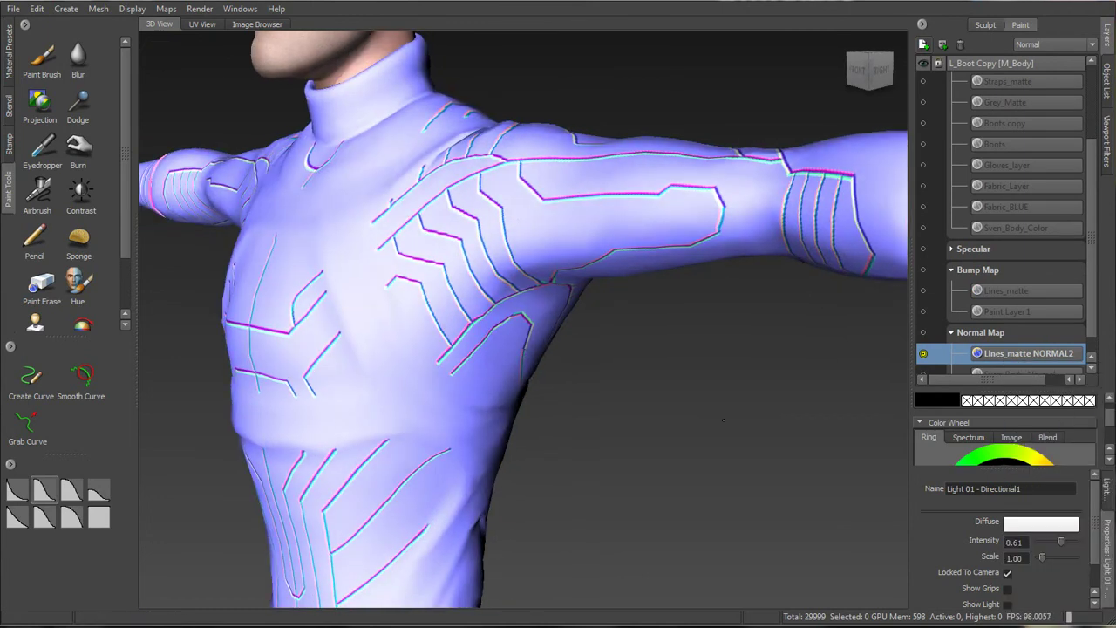
pyautogui.scroll(-1, 1083, 353)
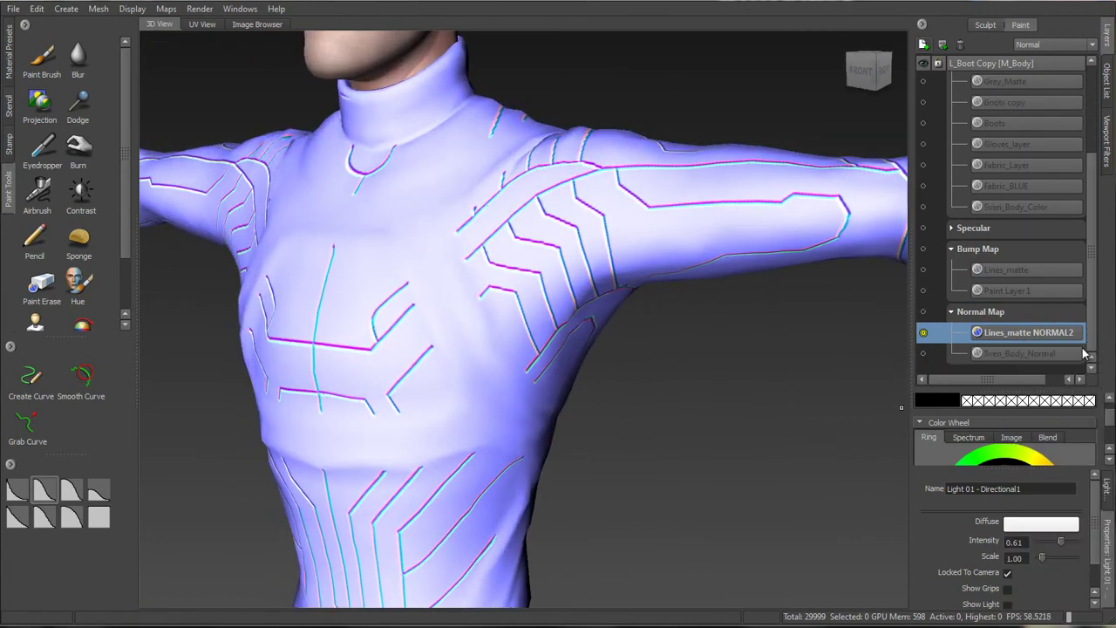
pyautogui.click(926, 336)
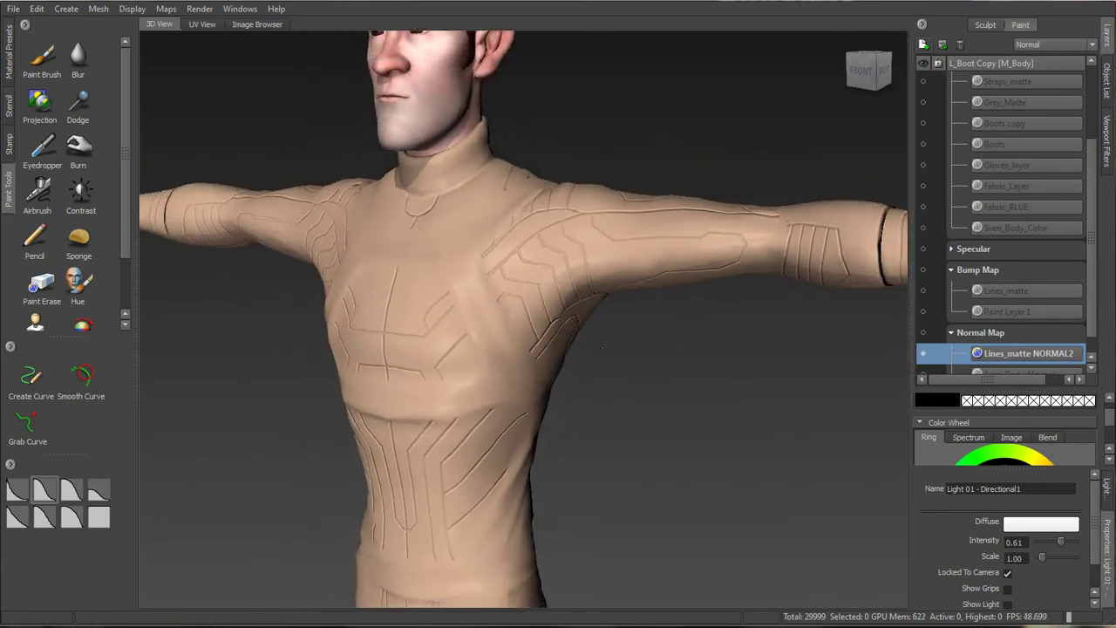